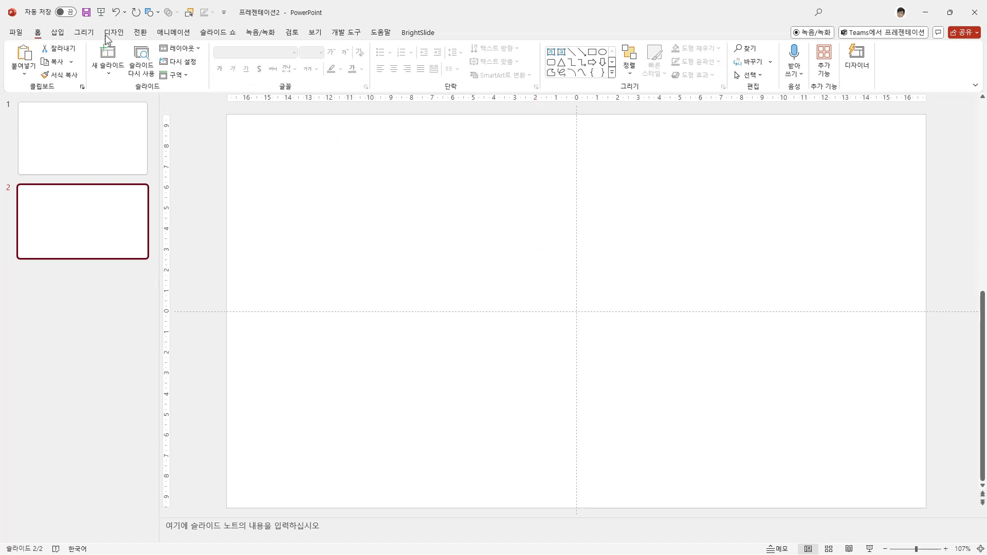
- Add a text box reading 우리 on slide 2
{"action": "left_click", "coordinate": [57, 34]}
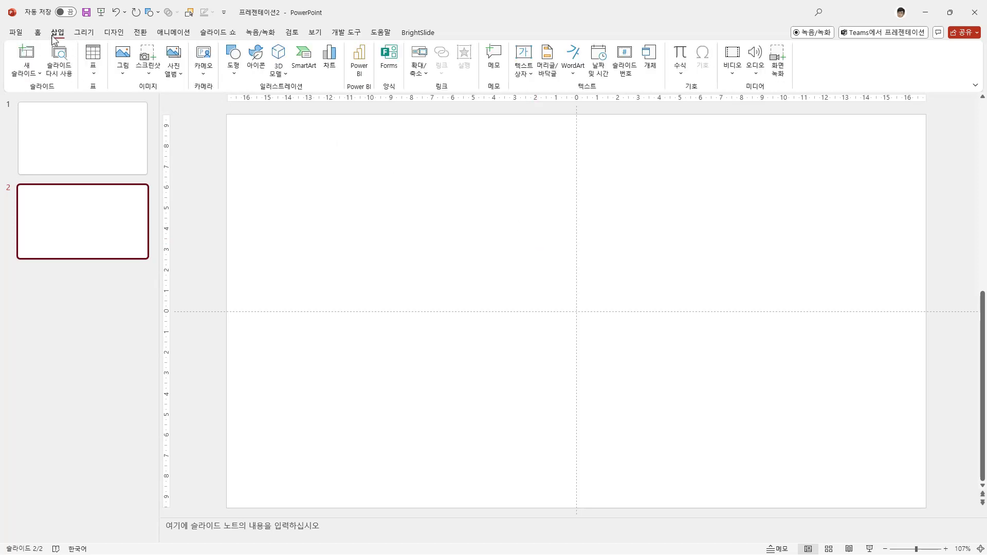
{"action": "left_click", "coordinate": [522, 59]}
{"action": "left_click", "coordinate": [524, 246]}
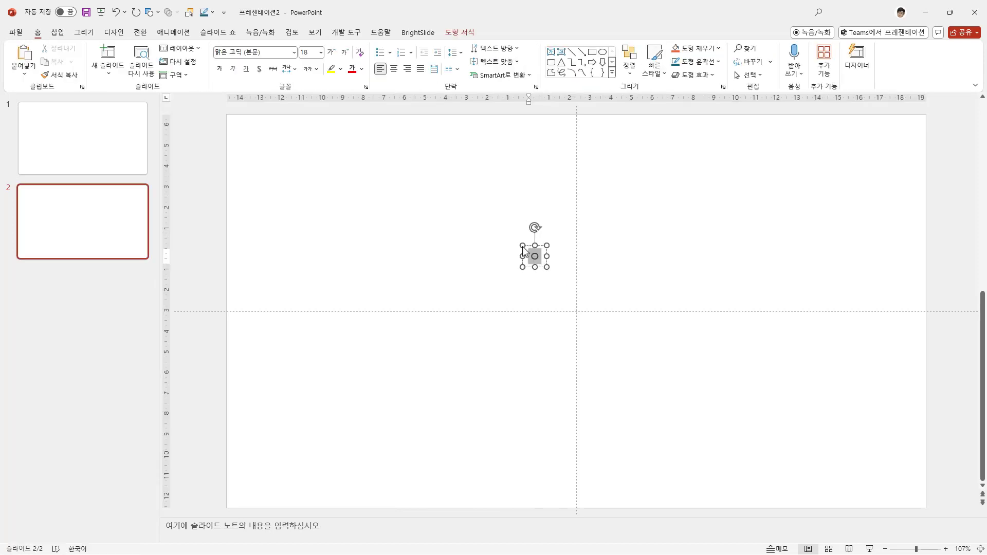
{"action": "type", "text": "우리"}
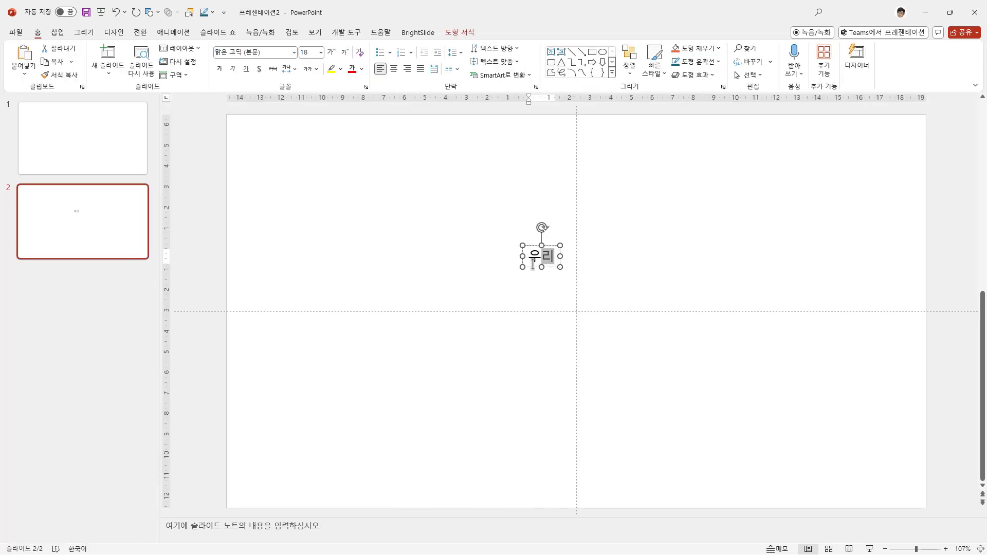
{"action": "left_click", "coordinate": [534, 267]}
- Make 우리 88 pt bold, move it to the top centre, and duplicate slide 2 as slide 3
{"action": "left_click", "coordinate": [332, 52]}
{"action": "left_click", "coordinate": [332, 52]}
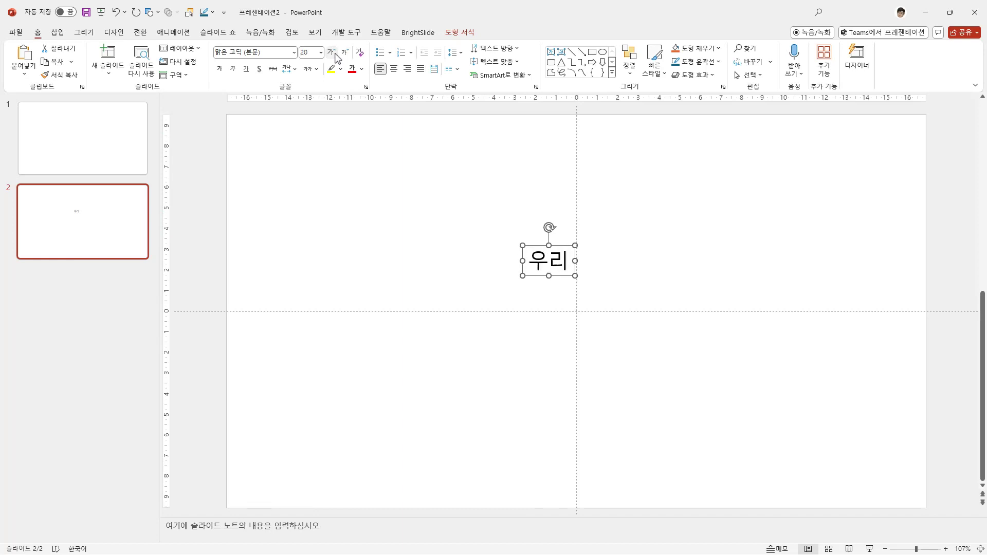
{"action": "left_click", "coordinate": [332, 52]}
{"action": "left_click", "coordinate": [332, 52]}
{"action": "left_click", "coordinate": [332, 52]}
{"action": "left_click", "coordinate": [332, 52]}
{"action": "left_click", "coordinate": [332, 52]}
{"action": "left_click", "coordinate": [332, 51]}
{"action": "left_click", "coordinate": [332, 52]}
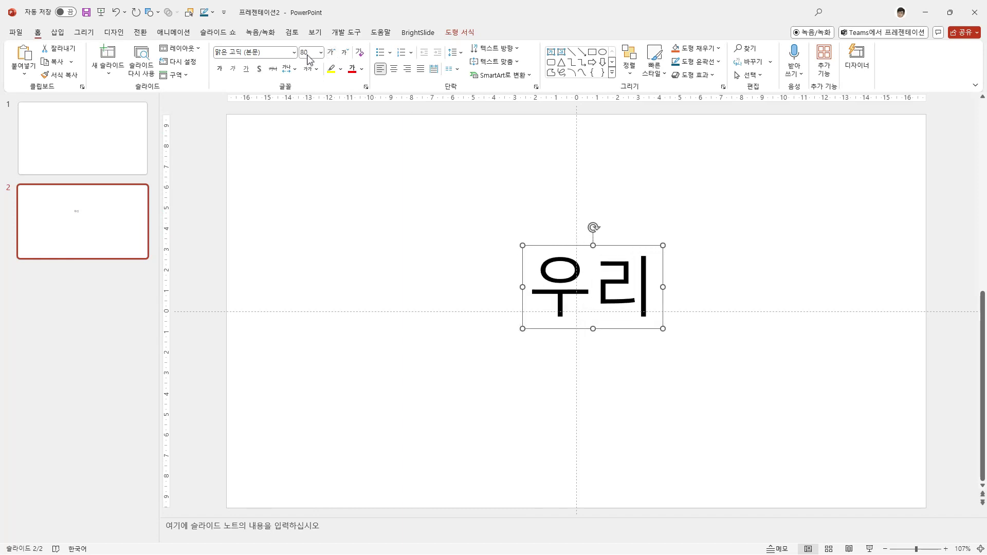
{"action": "left_click", "coordinate": [220, 69]}
{"action": "left_click_drag", "start_coordinate": [632, 325], "coordinate": [616, 280]}
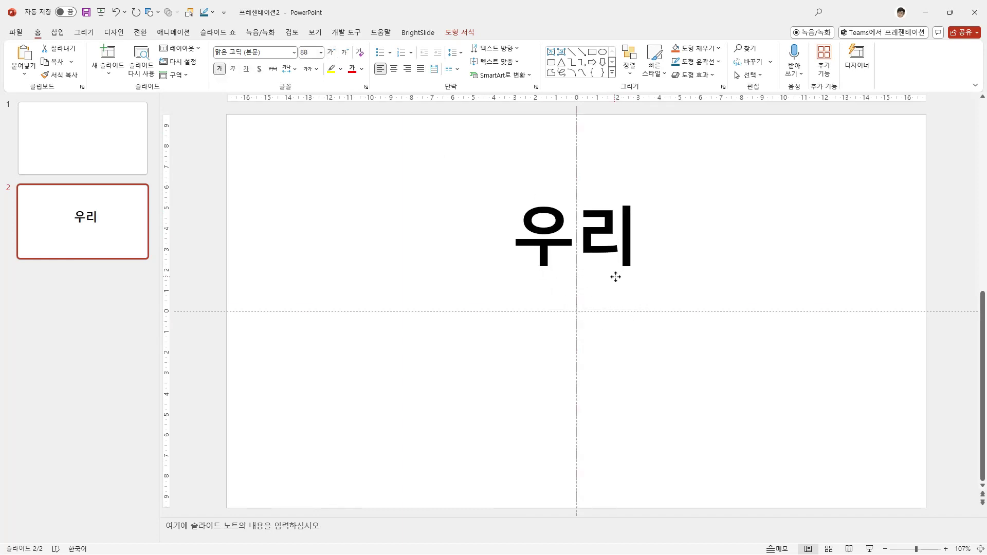
{"action": "left_click", "coordinate": [109, 240]}
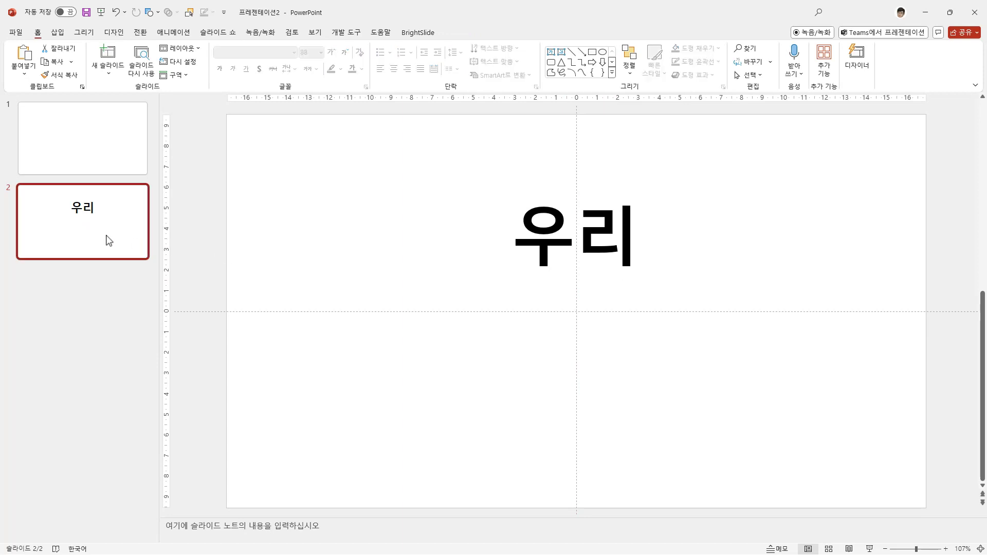
{"action": "key", "text": "ctrl+d"}
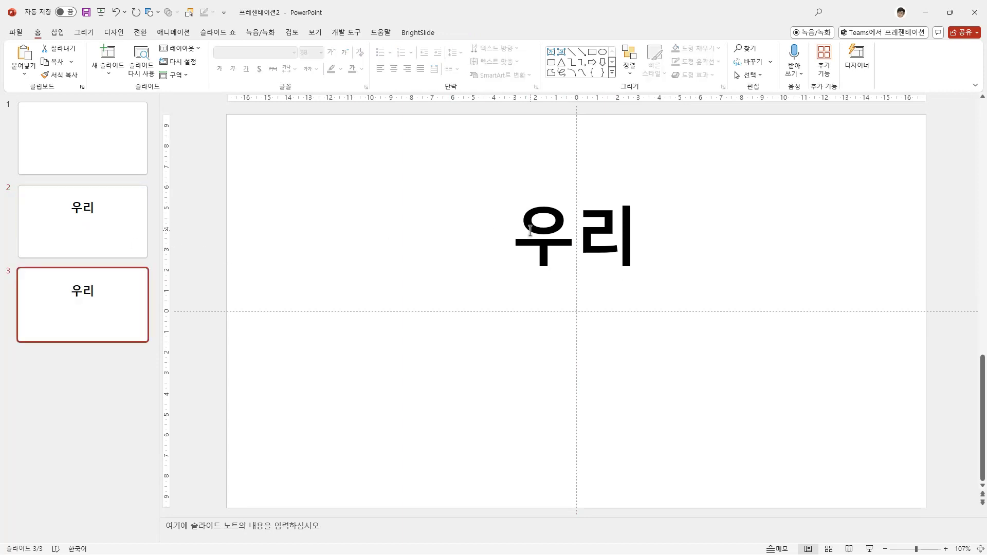
- Replace 우리 on slide 3 with 나라, enlarge it to 239 pt, and centre it
{"action": "double_click", "coordinate": [531, 230]}
{"action": "type", "text": "나라"}
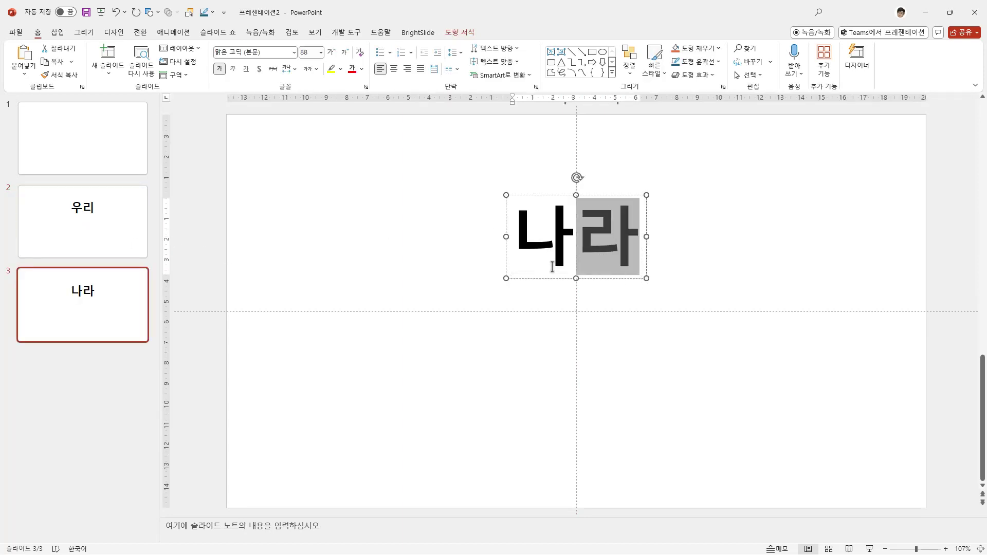
{"action": "key", "text": "Escape"}
{"action": "left_click", "coordinate": [331, 52]}
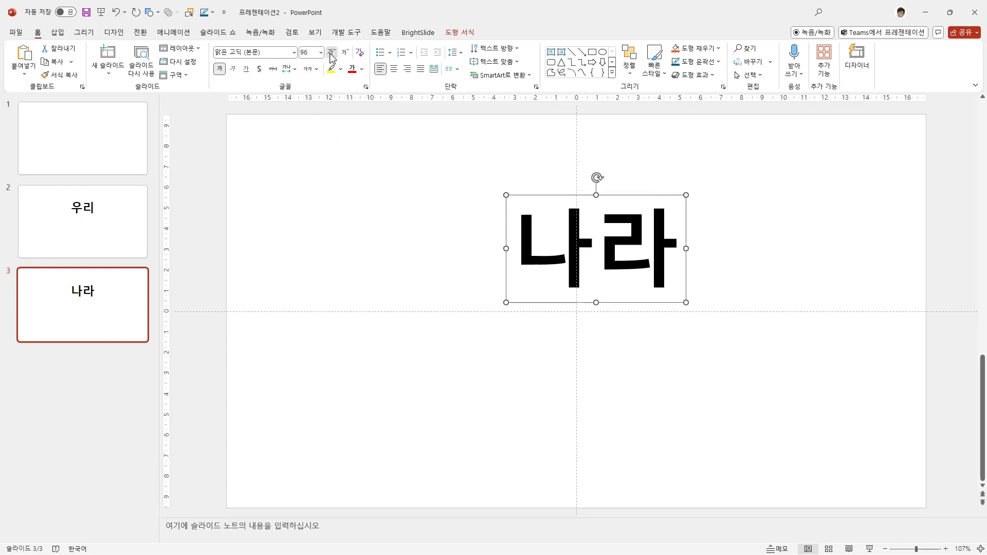
{"action": "left_click", "coordinate": [331, 52]}
{"action": "left_click_drag", "start_coordinate": [665, 407], "coordinate": [538, 409]}
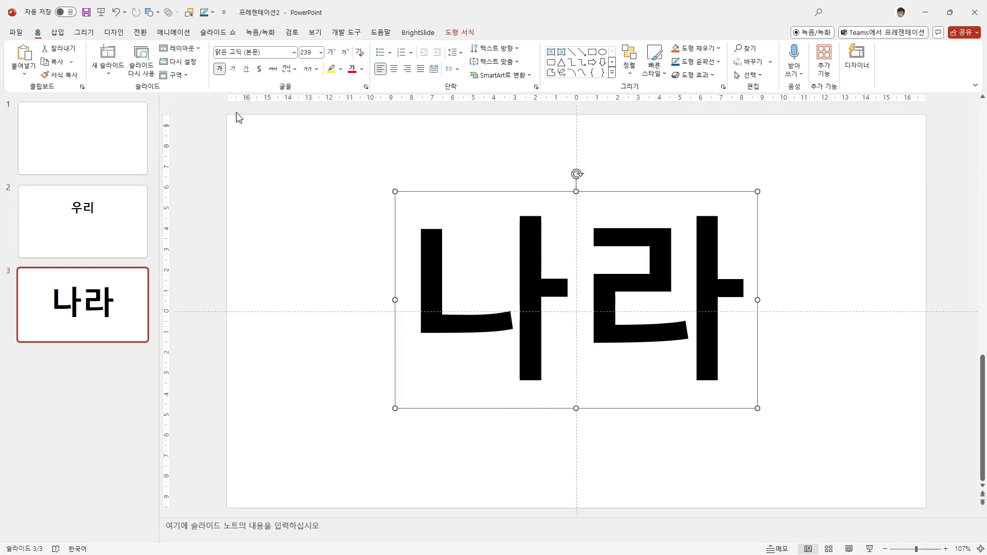
- Apply the Morph (모핑) transition to slide 3 and preview 우리 morphing into 나라
{"action": "left_click", "coordinate": [140, 33]}
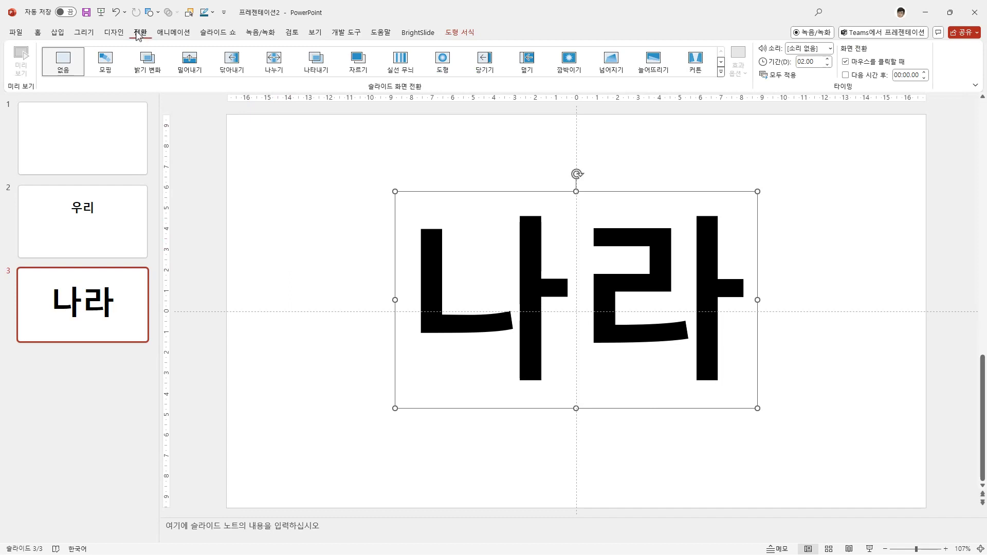
{"action": "left_click", "coordinate": [106, 60]}
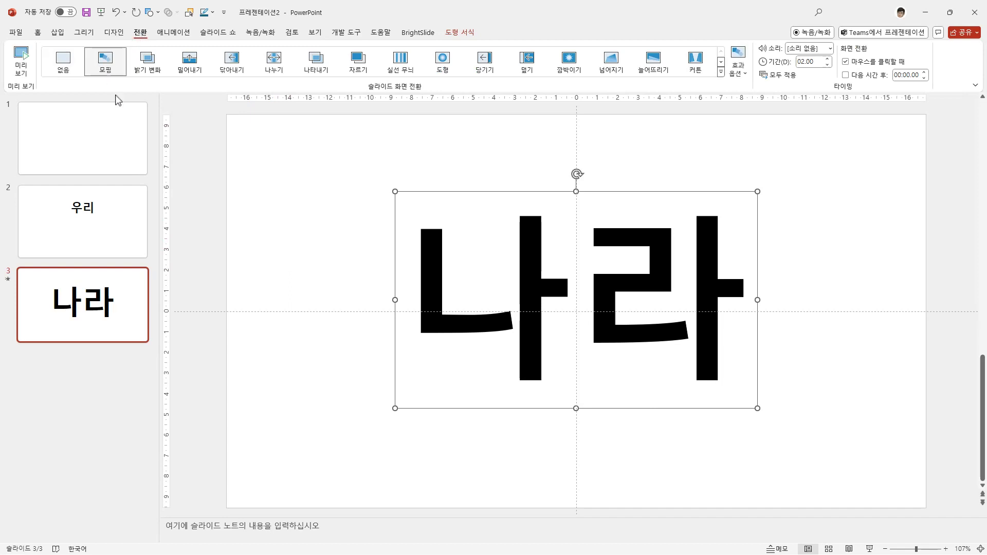
{"action": "left_click", "coordinate": [21, 61]}
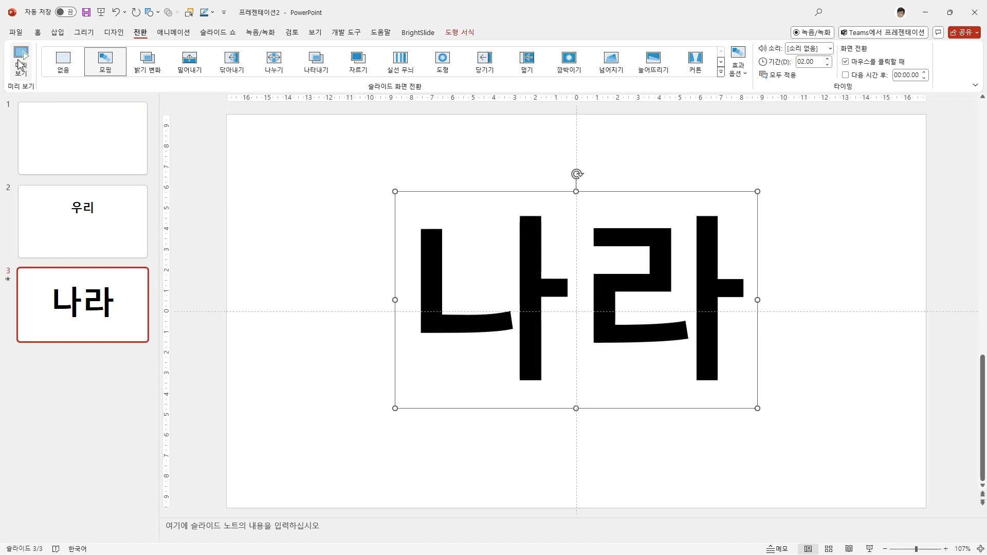
{"action": "left_click", "coordinate": [54, 205]}
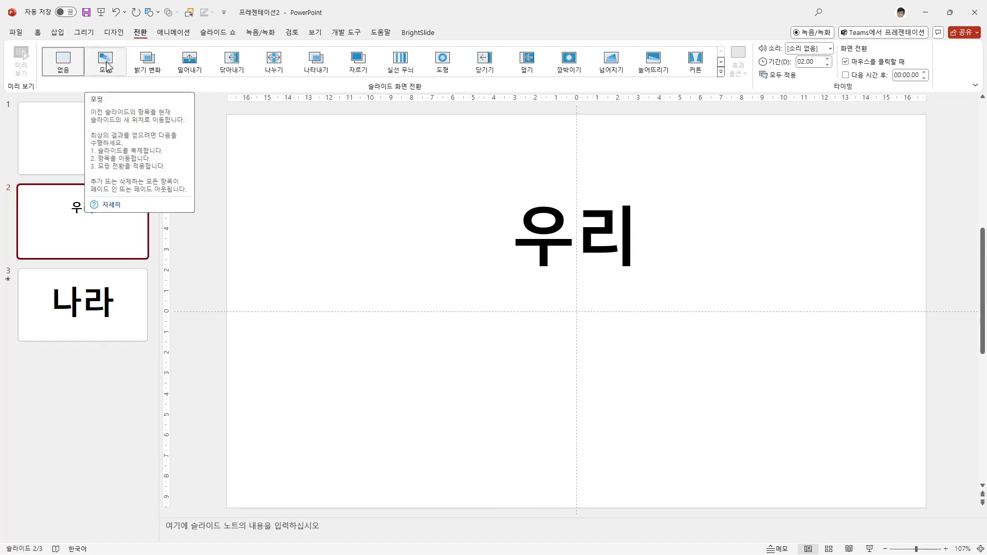
{"action": "left_click", "coordinate": [111, 284]}
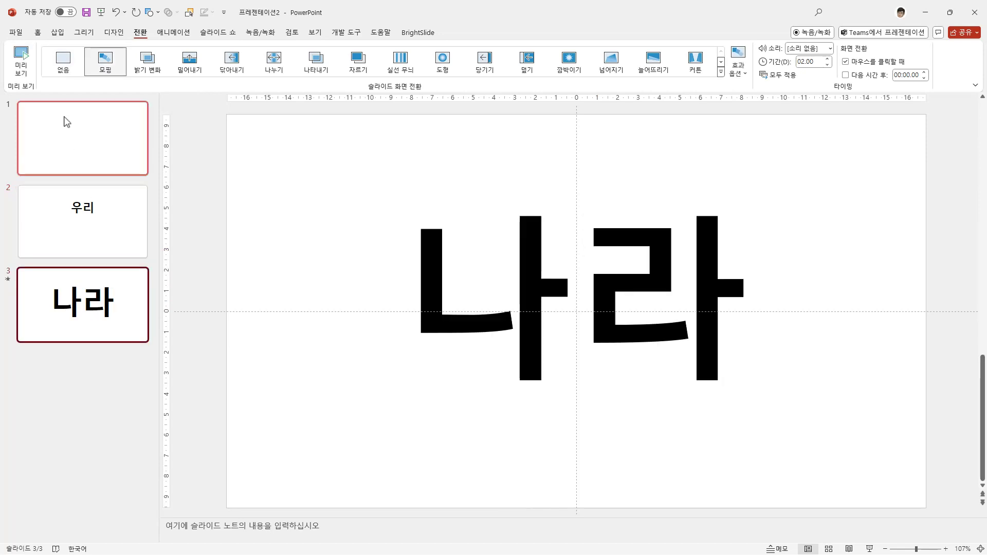
{"action": "left_click", "coordinate": [27, 72]}
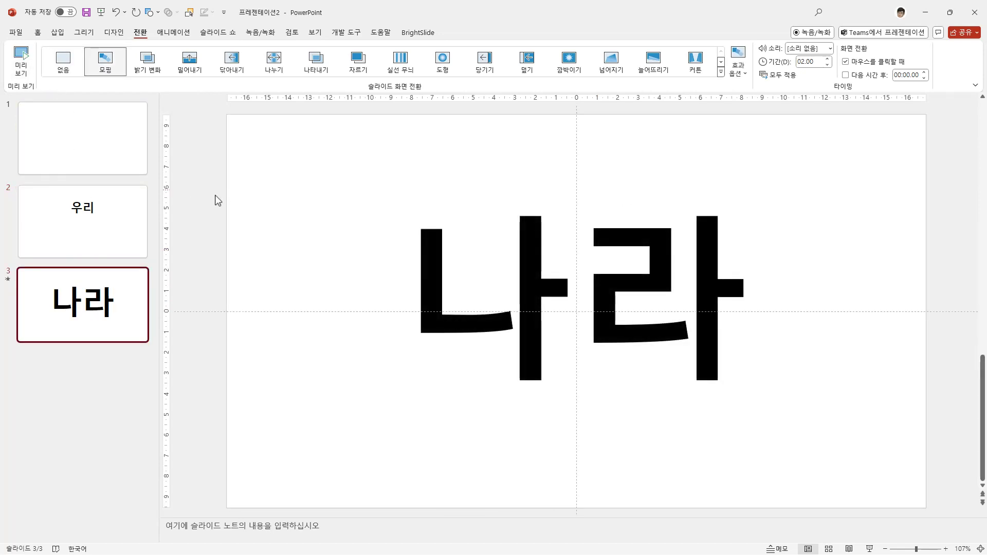
{"action": "left_click", "coordinate": [106, 234]}
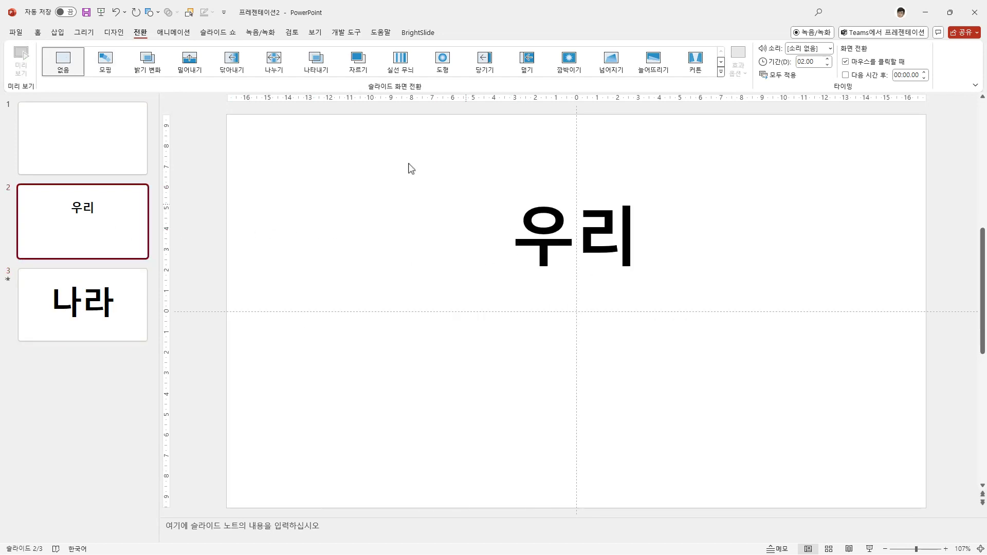
- Open the Selection pane and rename slide 2's 우리 text box to !!TextBox 3
{"action": "left_click", "coordinate": [189, 13]}
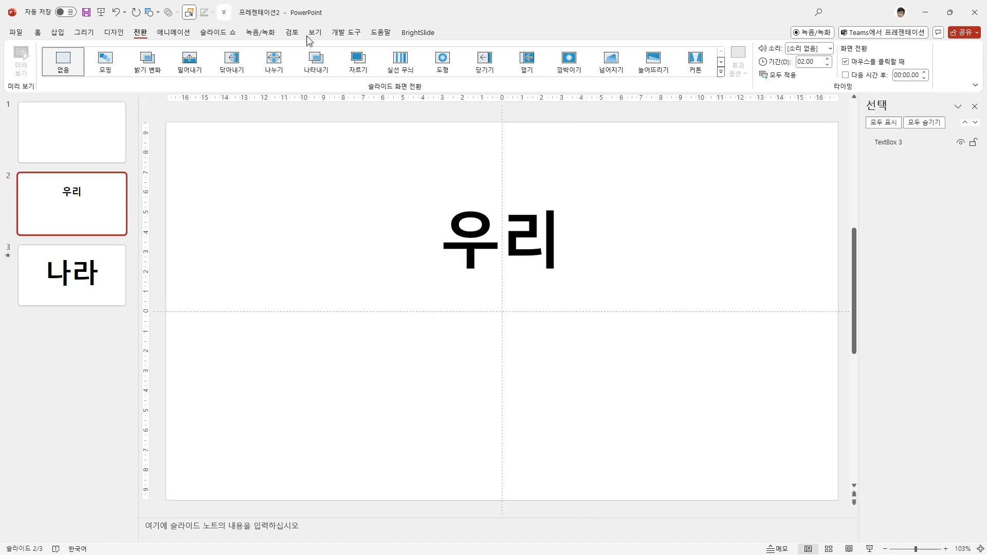
{"action": "left_click", "coordinate": [899, 144]}
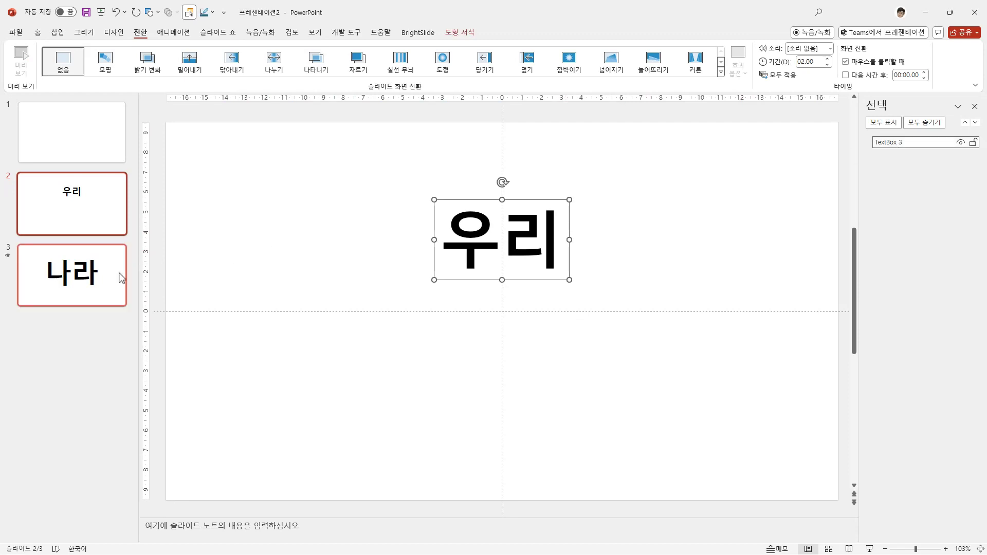
{"action": "left_click", "coordinate": [108, 281]}
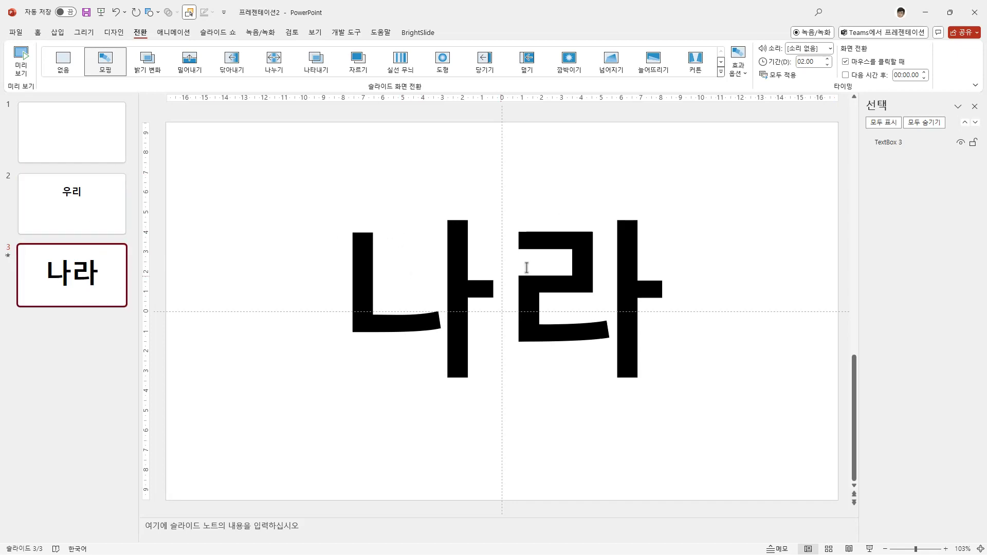
{"action": "left_click", "coordinate": [88, 219]}
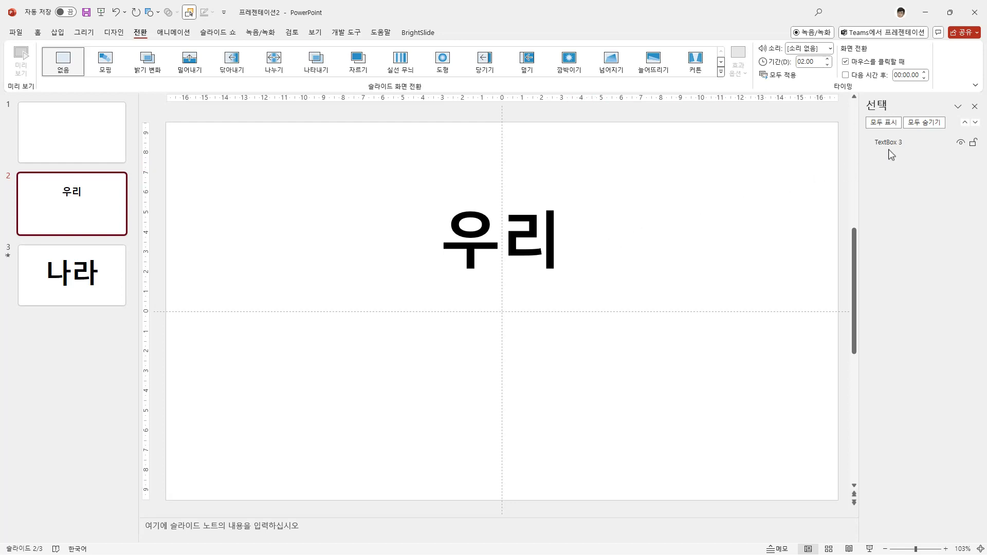
{"action": "left_click", "coordinate": [546, 244]}
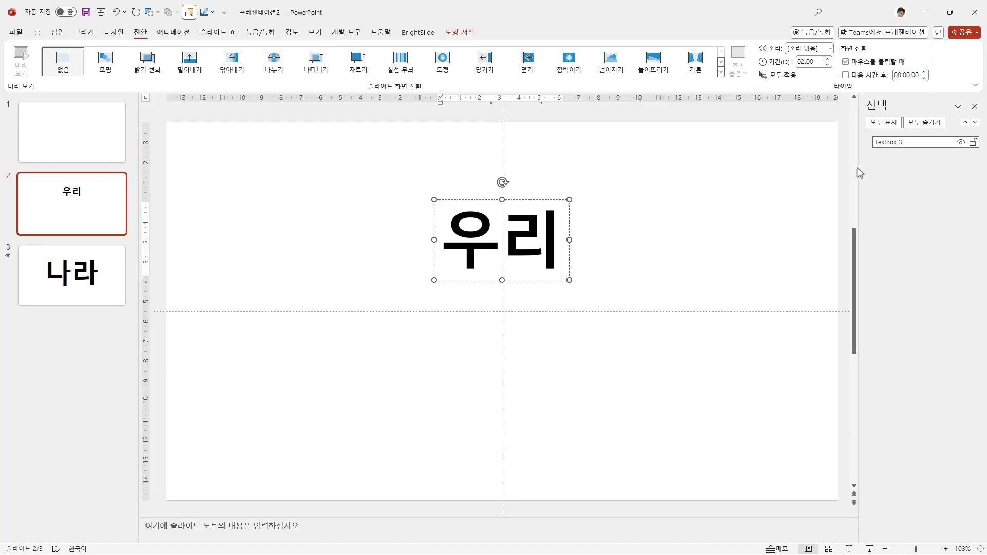
{"action": "left_click", "coordinate": [879, 146]}
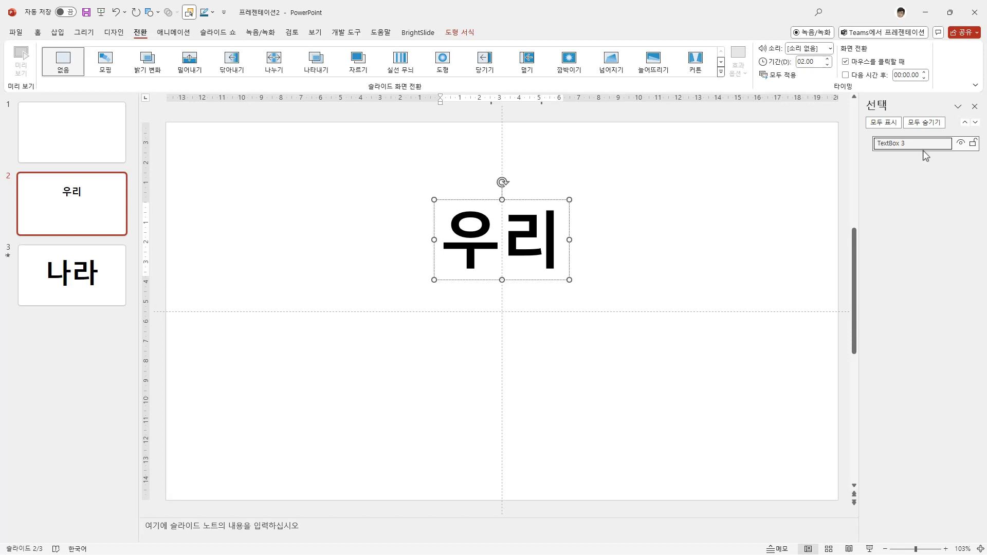
{"action": "type", "text": "!!"}
- Rename slide 3's 나라 text box to !!TextBox 3 as well
{"action": "left_click", "coordinate": [92, 294]}
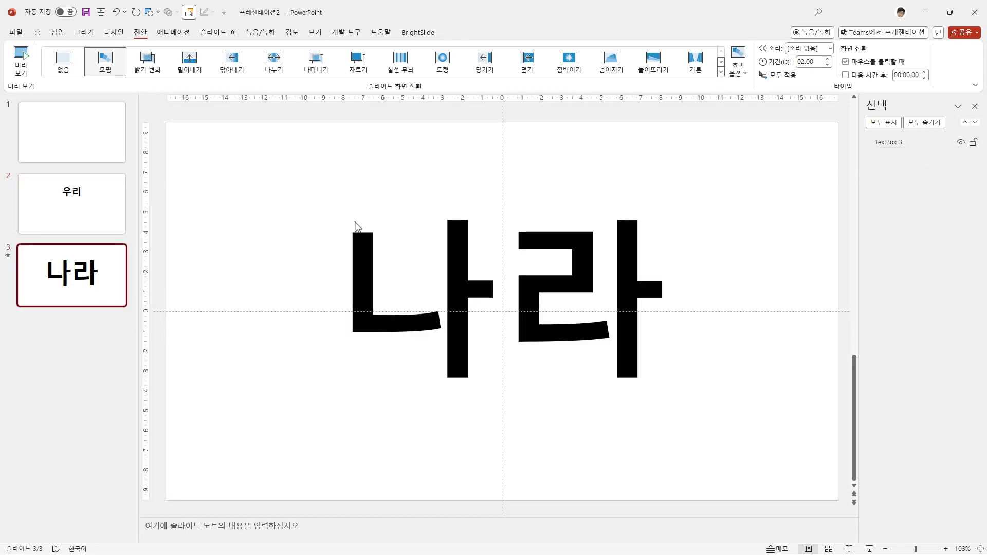
{"action": "left_click", "coordinate": [882, 147]}
{"action": "left_click", "coordinate": [879, 145]}
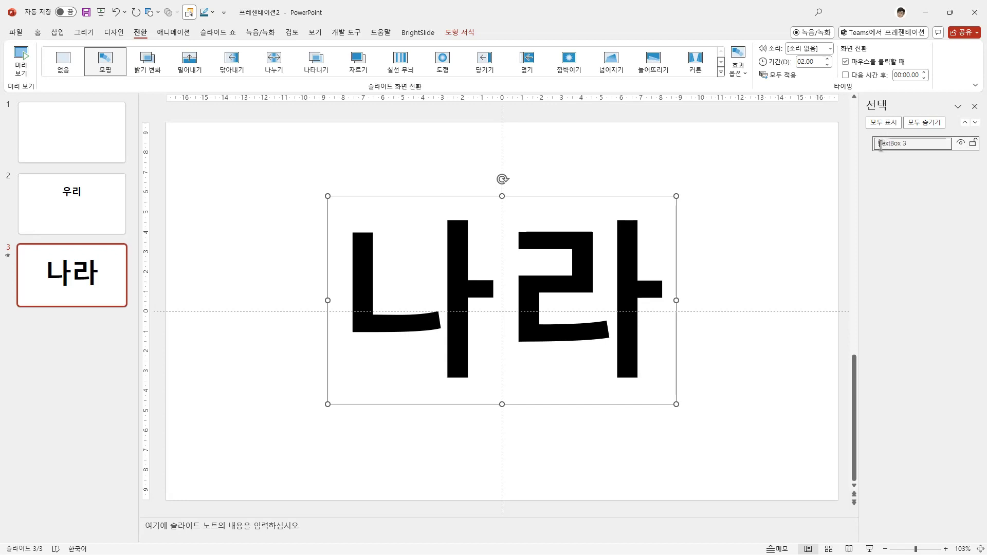
{"action": "type", "text": "!!"}
{"action": "left_click", "coordinate": [81, 231]}
{"action": "left_click", "coordinate": [86, 261]}
- Preview the Morph from slide 2 into slide 3 several times
{"action": "left_click", "coordinate": [21, 58]}
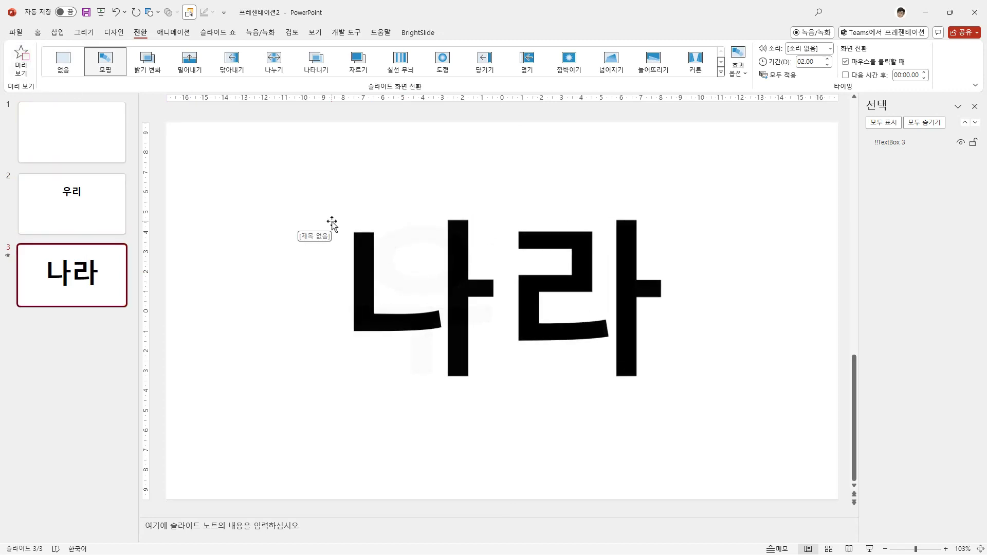
{"action": "key", "text": "Up"}
{"action": "left_click", "coordinate": [108, 255]}
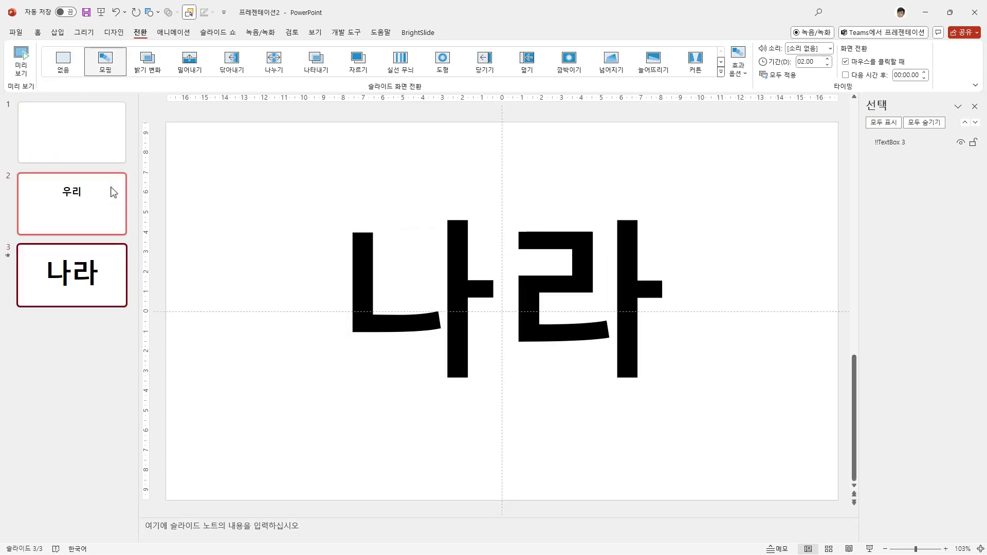
{"action": "left_click", "coordinate": [28, 70]}
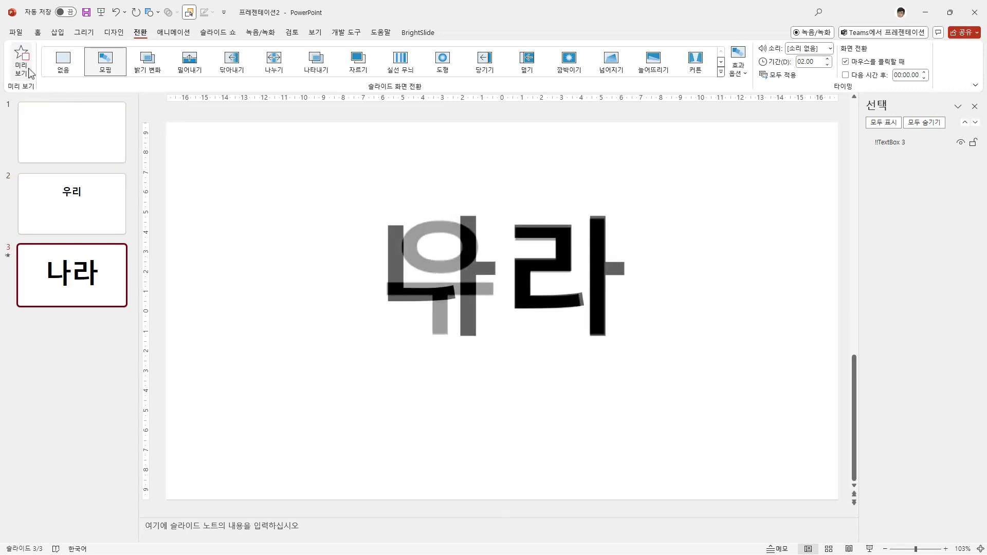
{"action": "left_click", "coordinate": [66, 205]}
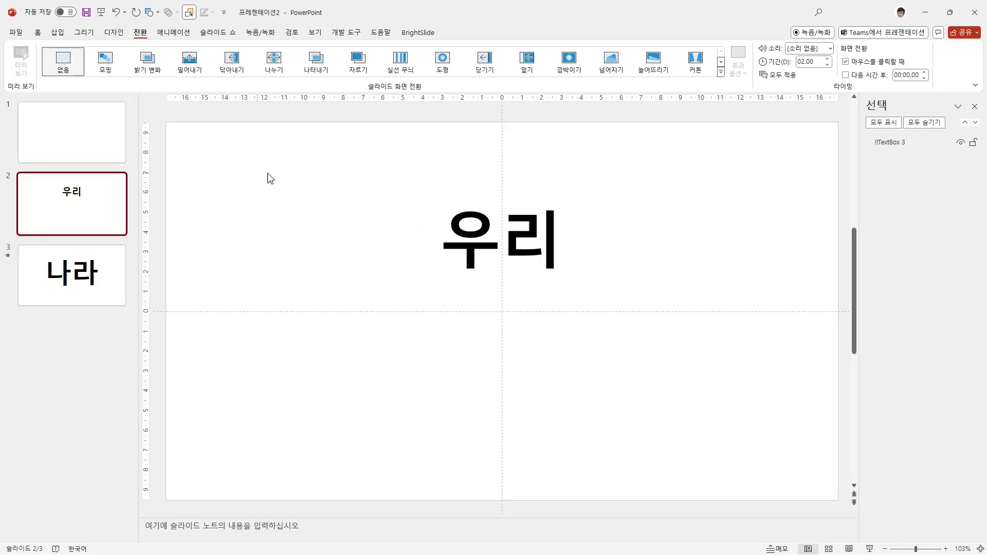
{"action": "left_click", "coordinate": [75, 277]}
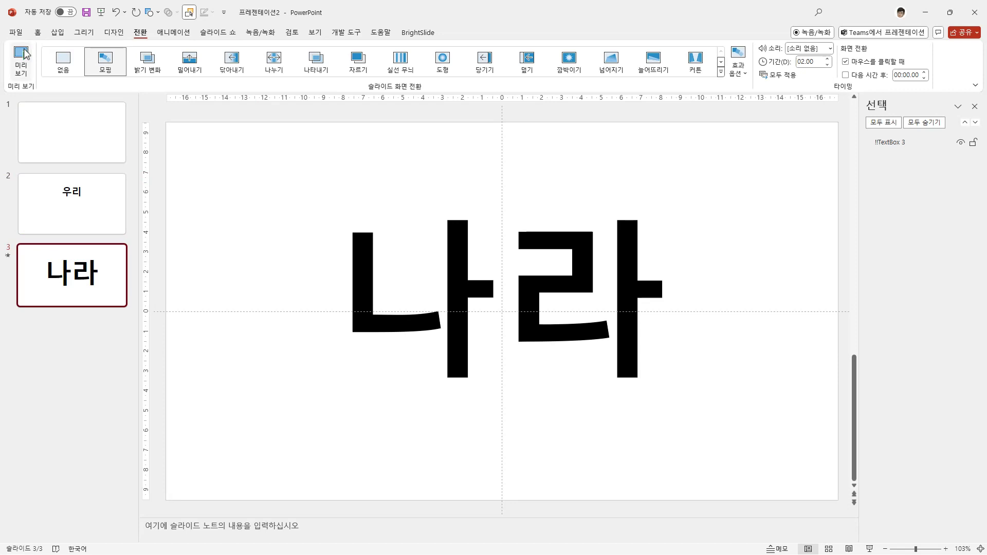
- Replay the 우리-to-나라 morph preview, then return to slide 2
{"action": "left_click", "coordinate": [23, 53]}
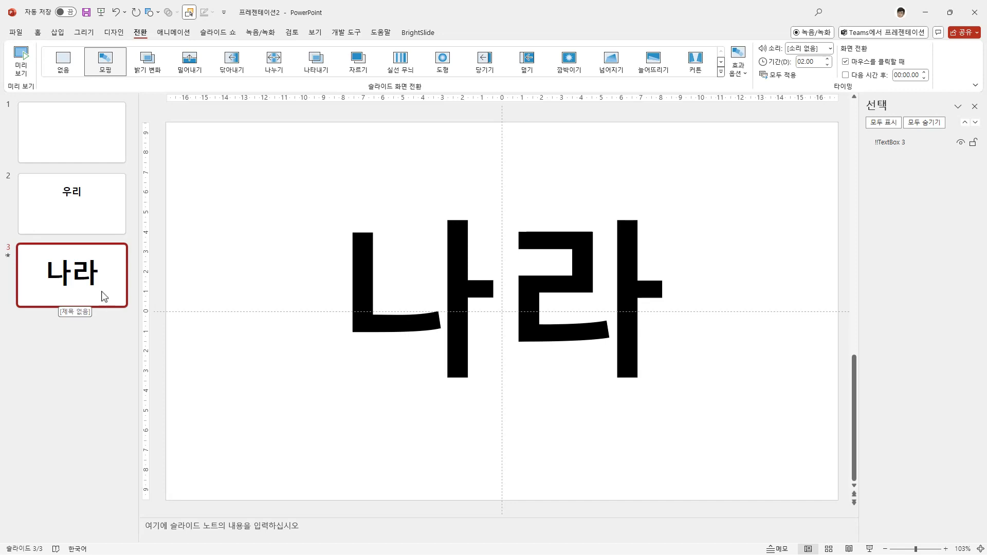
{"action": "left_click", "coordinate": [94, 205]}
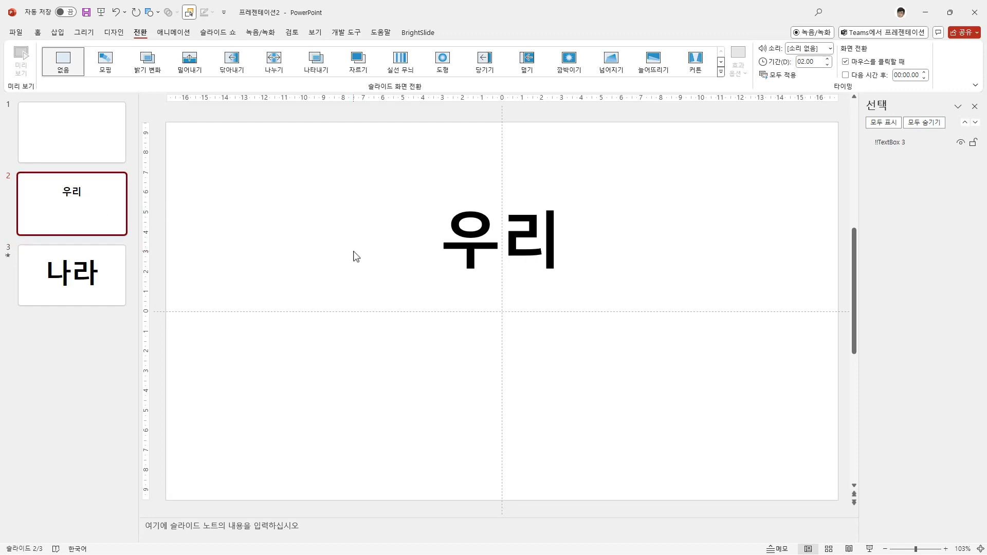
- Draw a rectangle over 우리 and fragment it with the text using Merge Shapes > Fragment
{"action": "left_click", "coordinate": [157, 13]}
{"action": "left_click", "coordinate": [191, 39]}
{"action": "left_click_drag", "start_coordinate": [368, 177], "coordinate": [647, 324]}
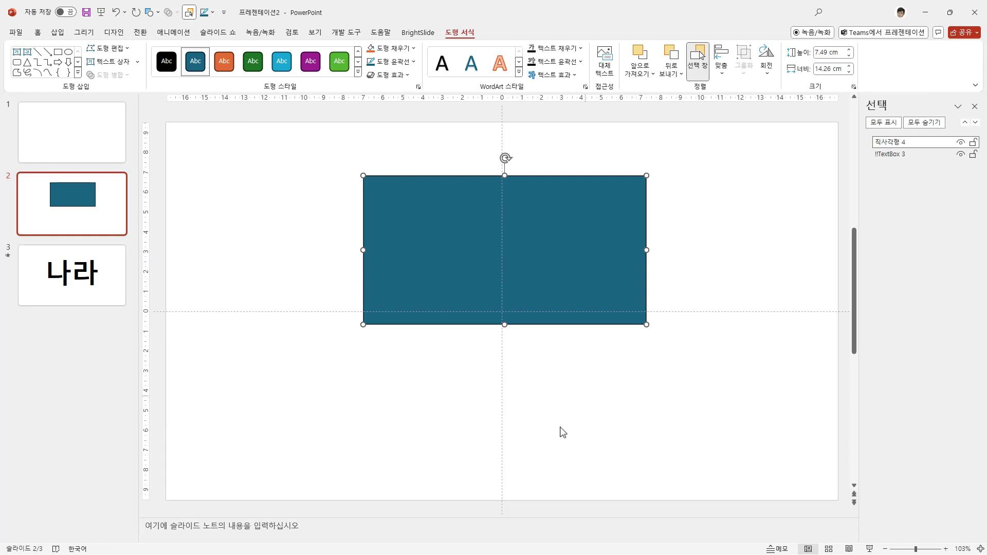
{"action": "key", "text": "ctrl+a"}
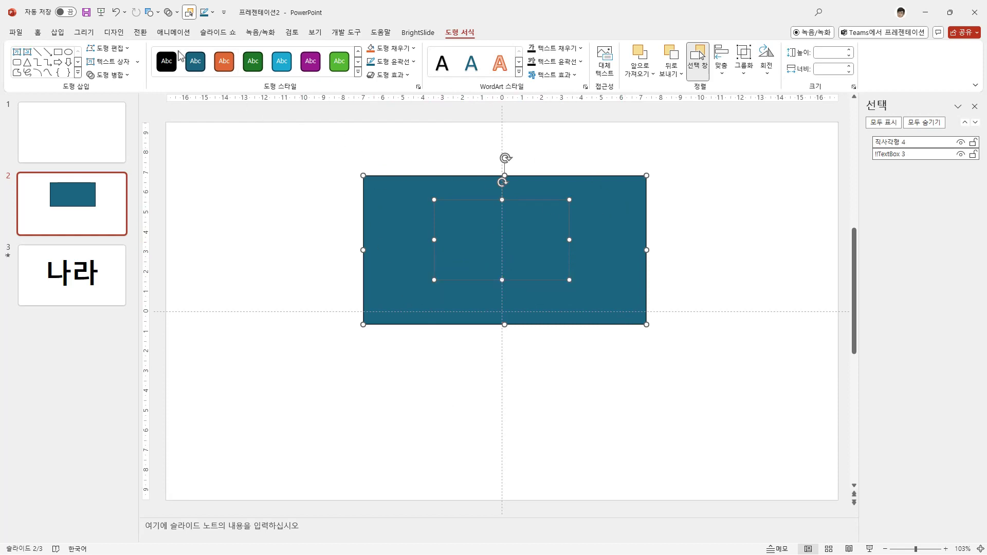
{"action": "left_click", "coordinate": [127, 76]}
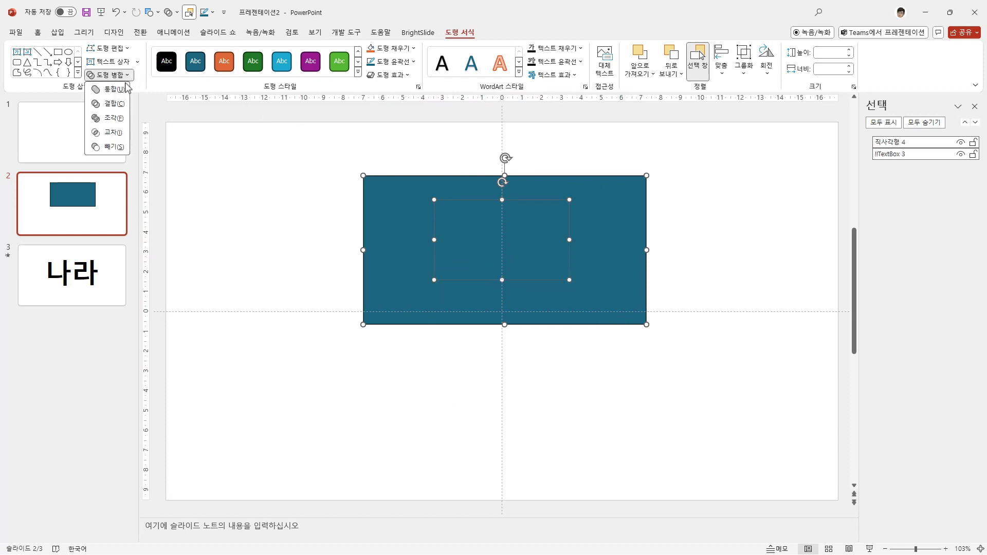
{"action": "left_click", "coordinate": [123, 119]}
- Delete the black background fragment and the inner circle piece of ㅇ
{"action": "left_click", "coordinate": [255, 203]}
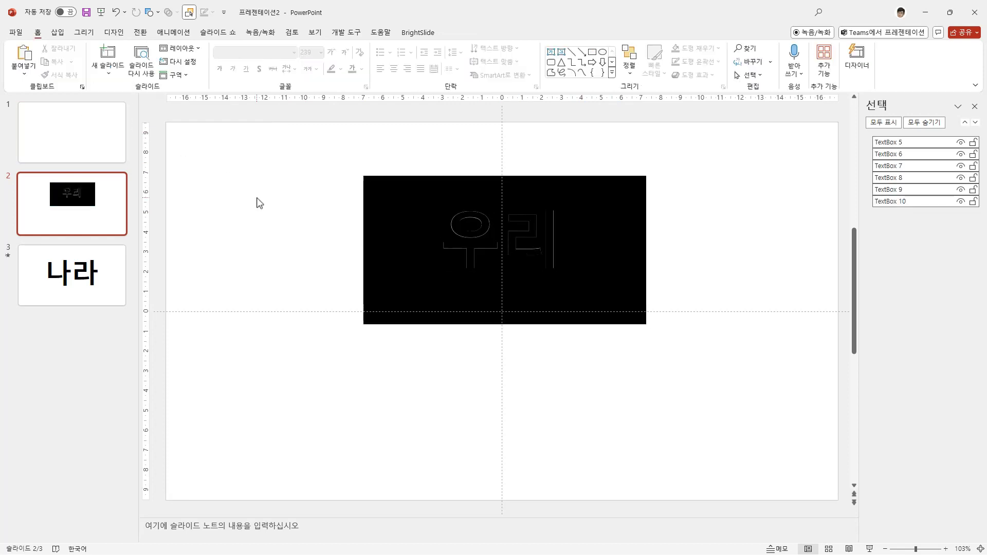
{"action": "left_click", "coordinate": [393, 215]}
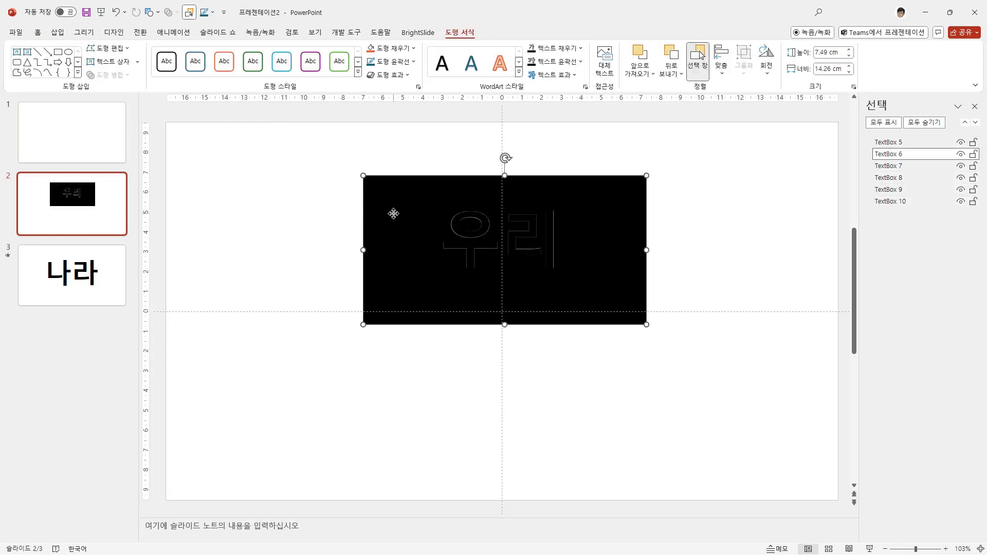
{"action": "key", "text": "Delete"}
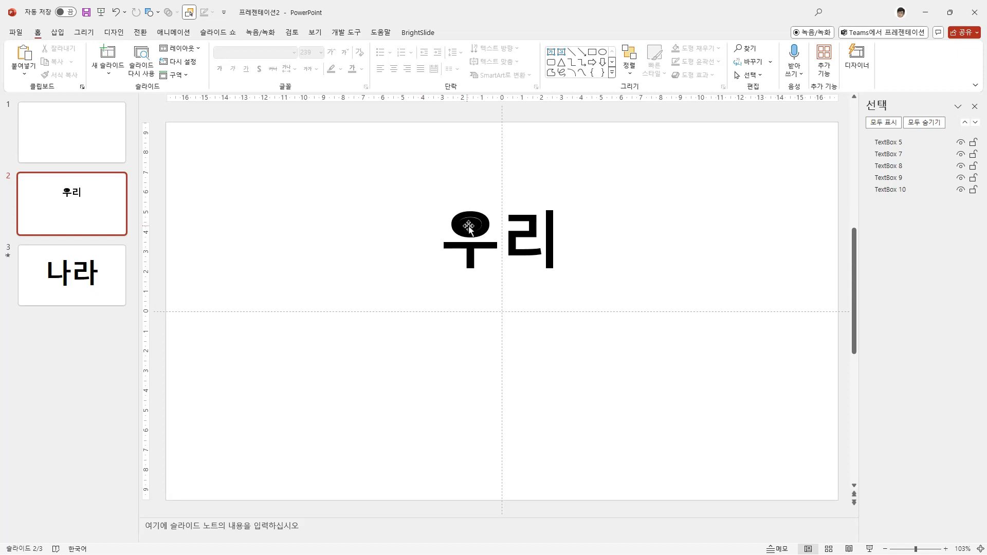
{"action": "left_click", "coordinate": [466, 224]}
{"action": "key", "text": "Delete"}
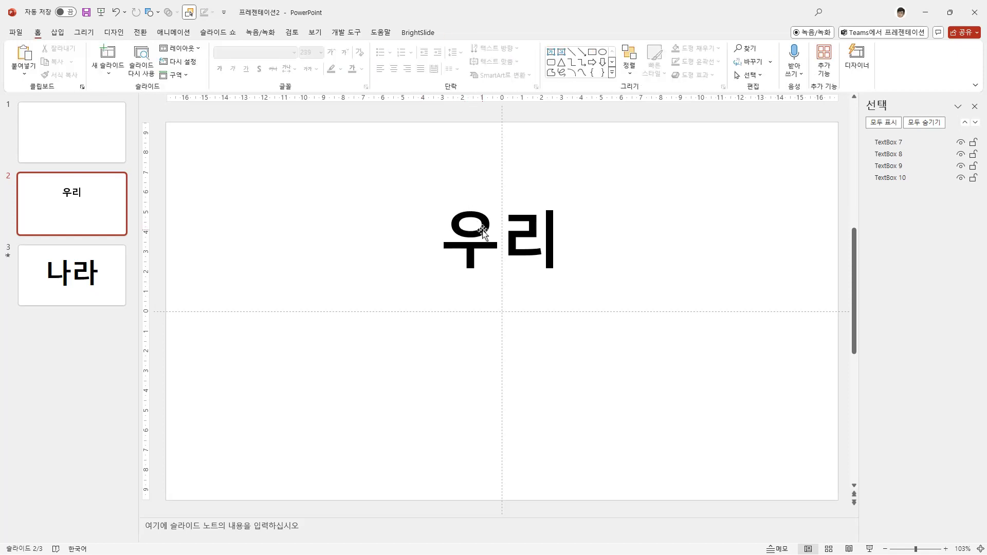
- Inspect the resulting ㅇ, ㅜ, ㄹ and ㅣ letter pieces
{"action": "left_click", "coordinate": [478, 232]}
{"action": "left_click", "coordinate": [473, 260]}
{"action": "left_click", "coordinate": [528, 237]}
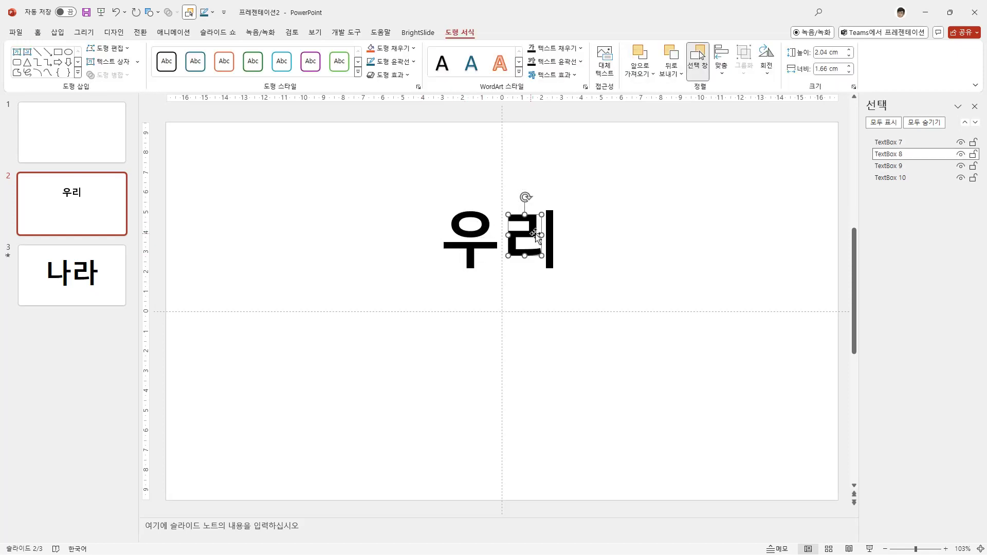
{"action": "left_click", "coordinate": [551, 239]}
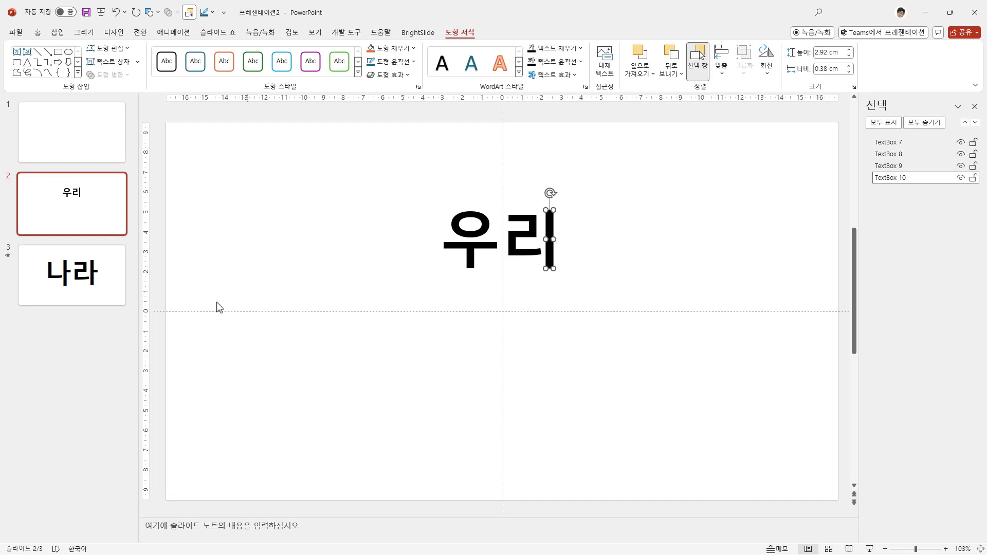
{"action": "left_click", "coordinate": [71, 295]}
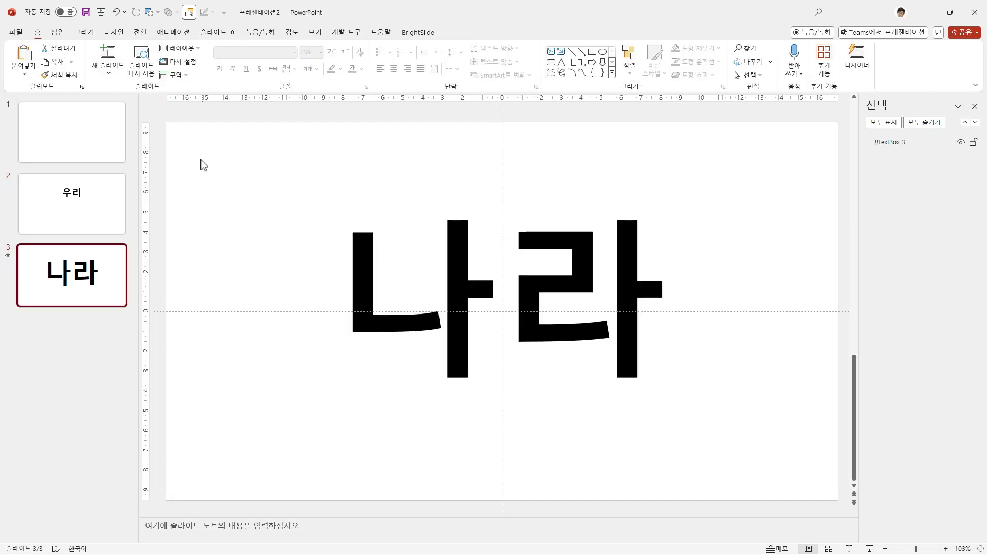
- Draw a rectangle over 나라 and fragment both with Merge Shapes > Fragment, undoing an accidental merge
{"action": "left_click", "coordinate": [154, 12]}
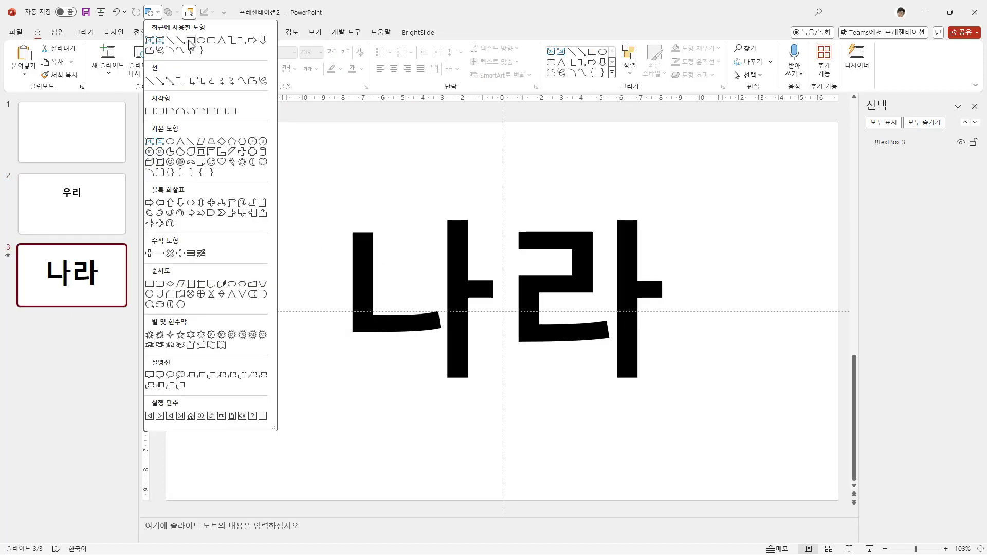
{"action": "left_click", "coordinate": [190, 41]}
{"action": "left_click_drag", "start_coordinate": [235, 140], "coordinate": [784, 471]}
{"action": "key", "text": "ctrl+a"}
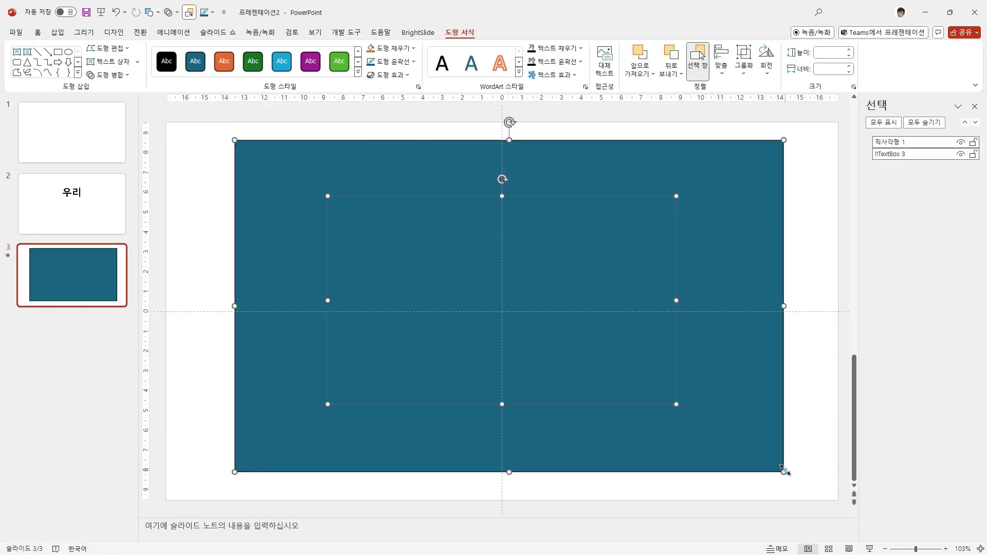
{"action": "left_click", "coordinate": [127, 77]}
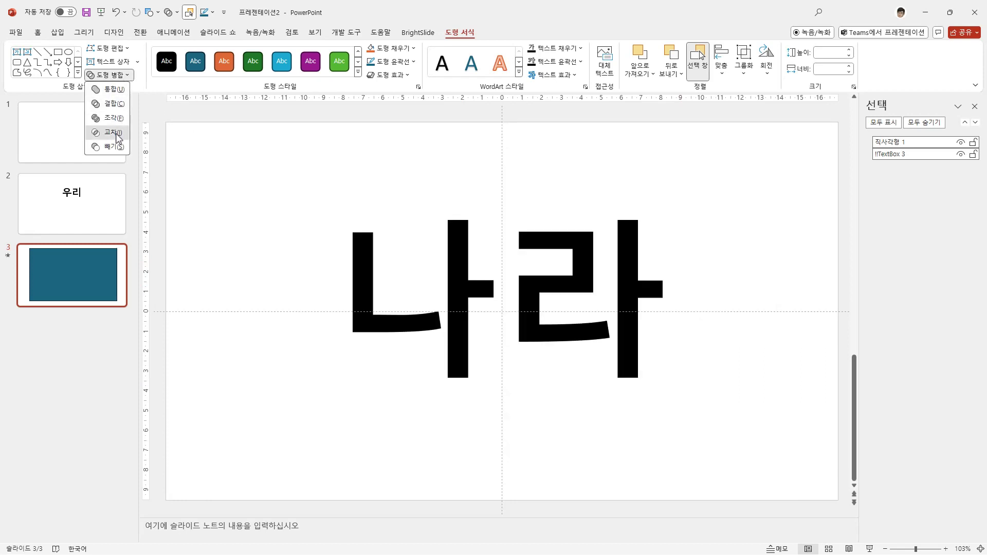
{"action": "left_click", "coordinate": [111, 132]}
{"action": "key", "text": "ctrl+z"}
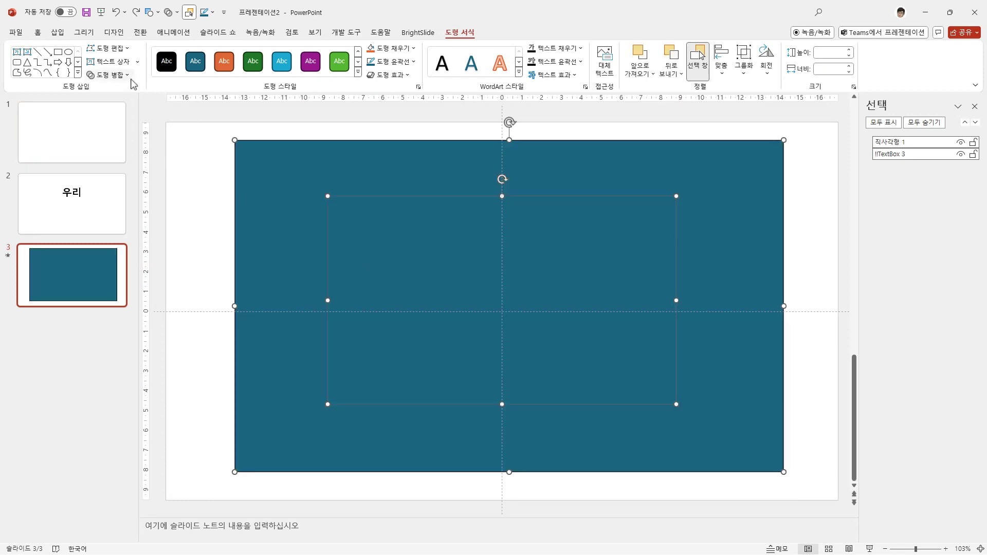
{"action": "left_click", "coordinate": [127, 76]}
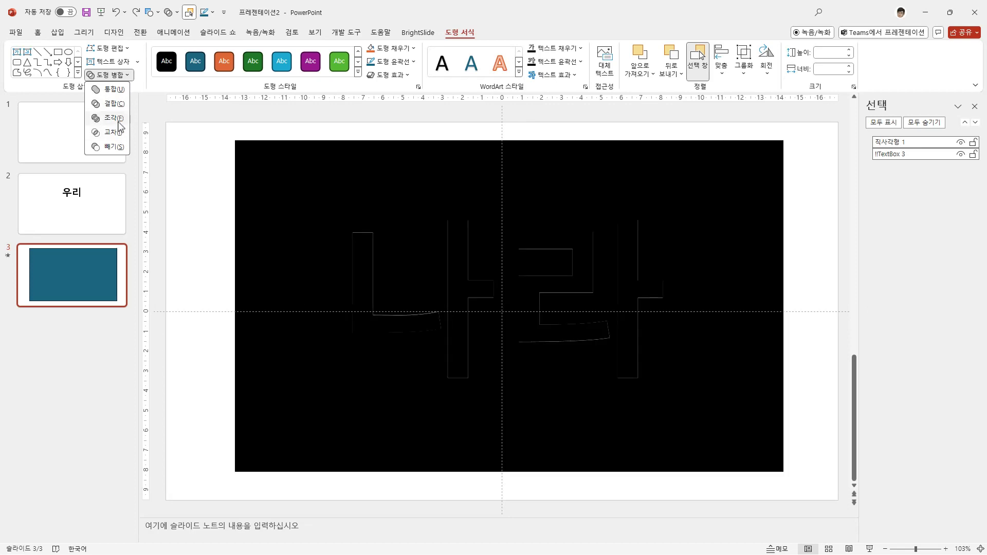
{"action": "left_click", "coordinate": [110, 118]}
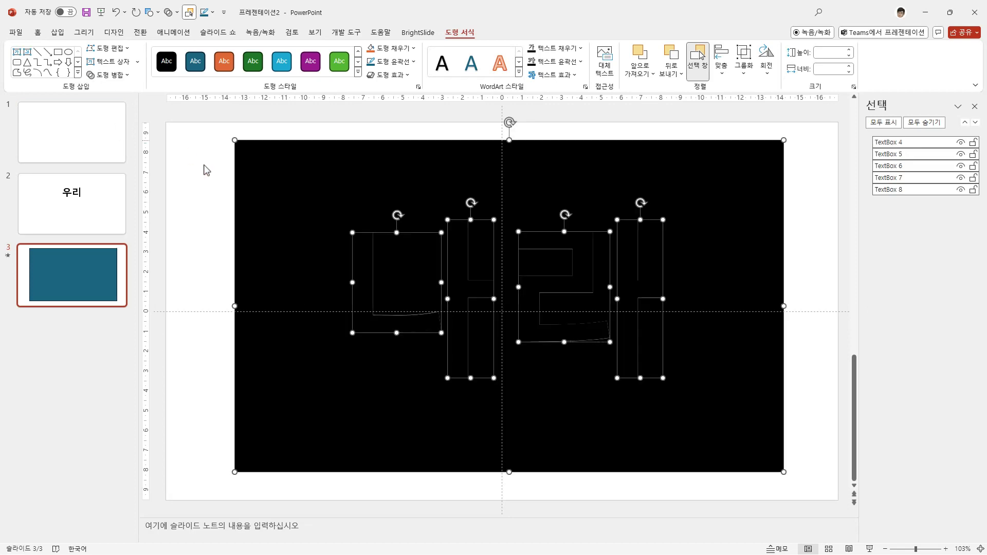
- Delete the black background fragment and inspect the ㄴ, ㅏ, ㄹ and ㅏ pieces
{"action": "left_click", "coordinate": [228, 250]}
{"action": "left_click", "coordinate": [276, 258]}
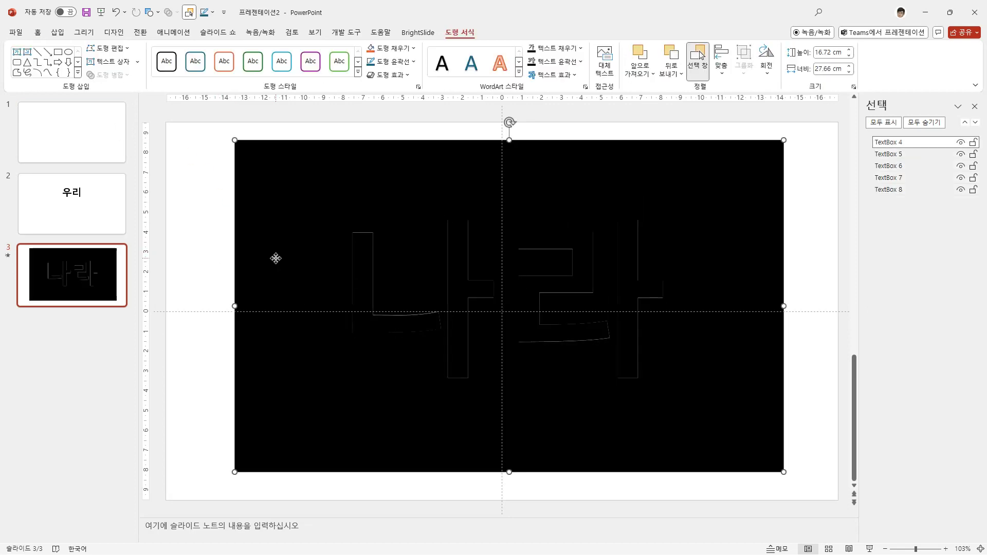
{"action": "key", "text": "Delete"}
{"action": "left_click", "coordinate": [409, 329]}
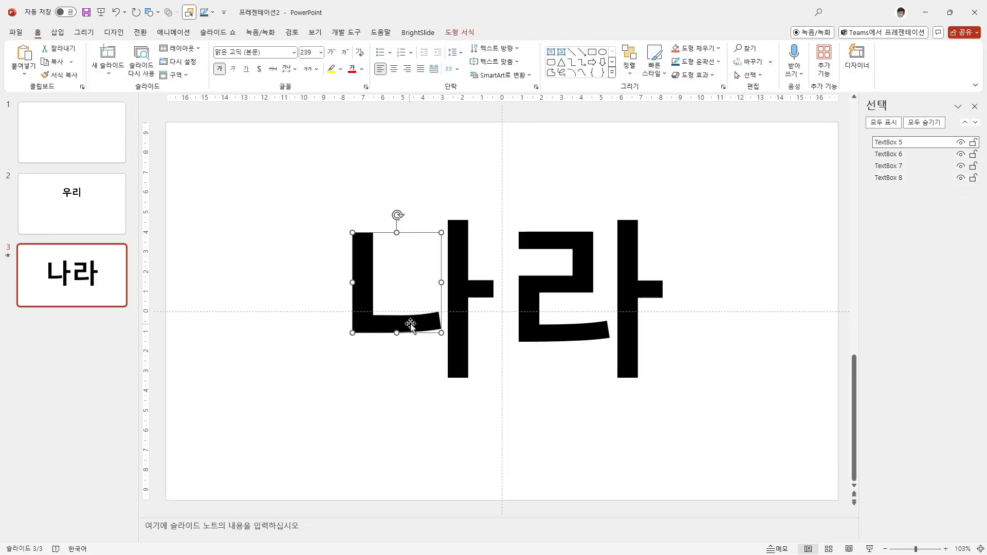
{"action": "left_click", "coordinate": [457, 308]}
{"action": "left_click", "coordinate": [544, 326]}
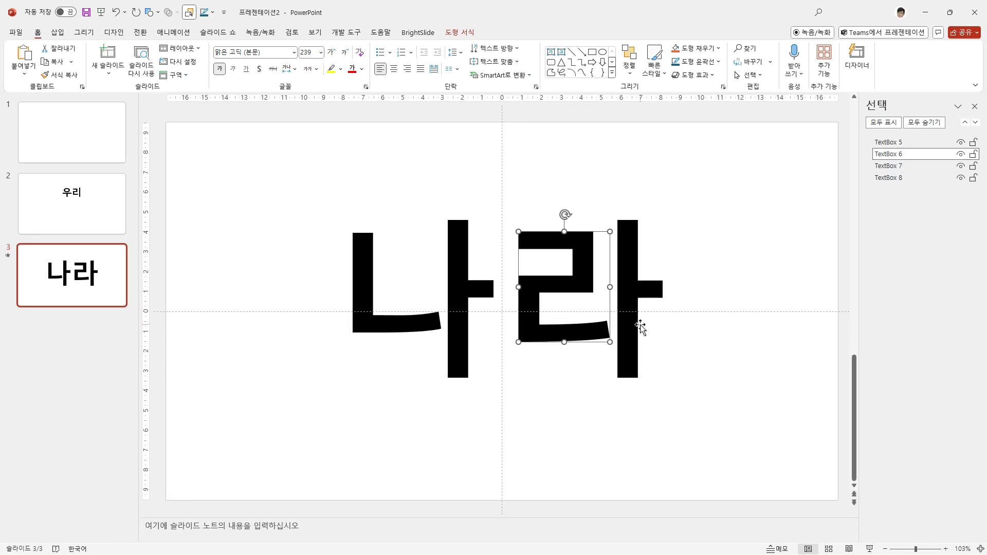
{"action": "left_click", "coordinate": [627, 327]}
{"action": "left_click", "coordinate": [232, 229]}
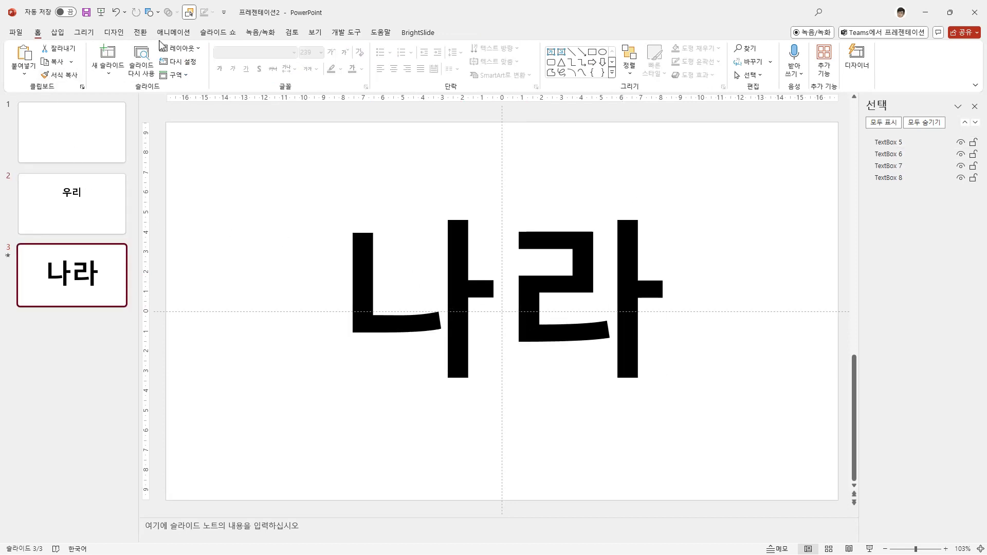
{"action": "left_click", "coordinate": [140, 32]}
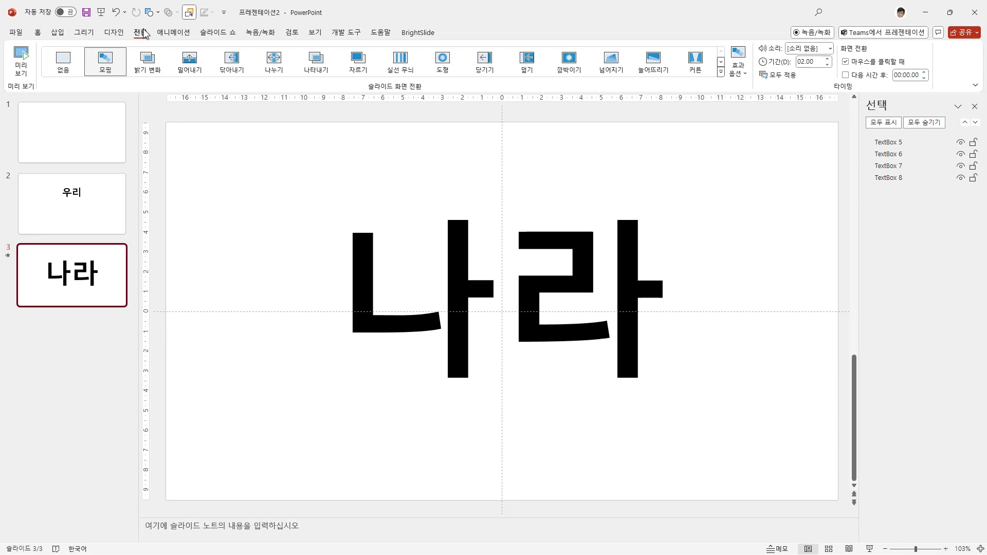
{"action": "left_click", "coordinate": [23, 66]}
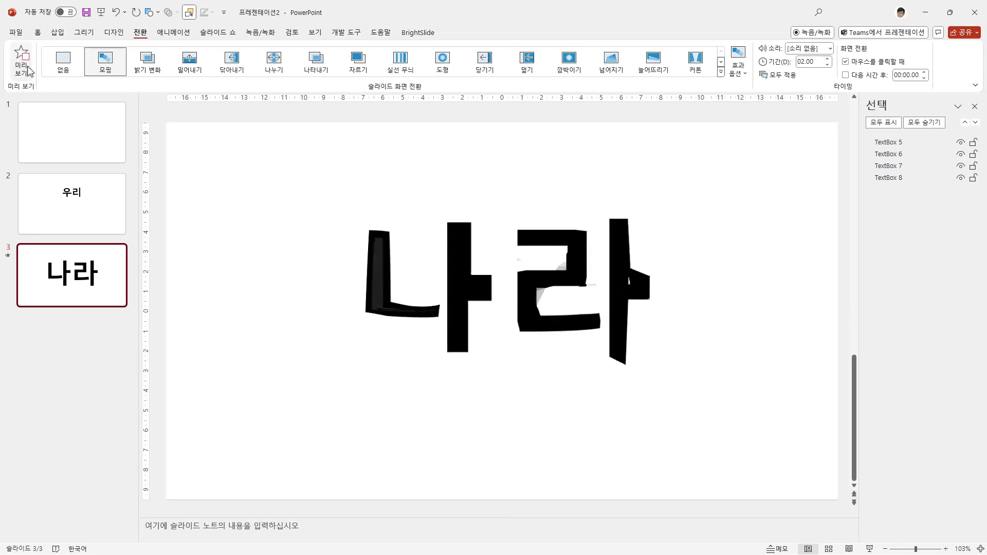
{"action": "left_click", "coordinate": [118, 218]}
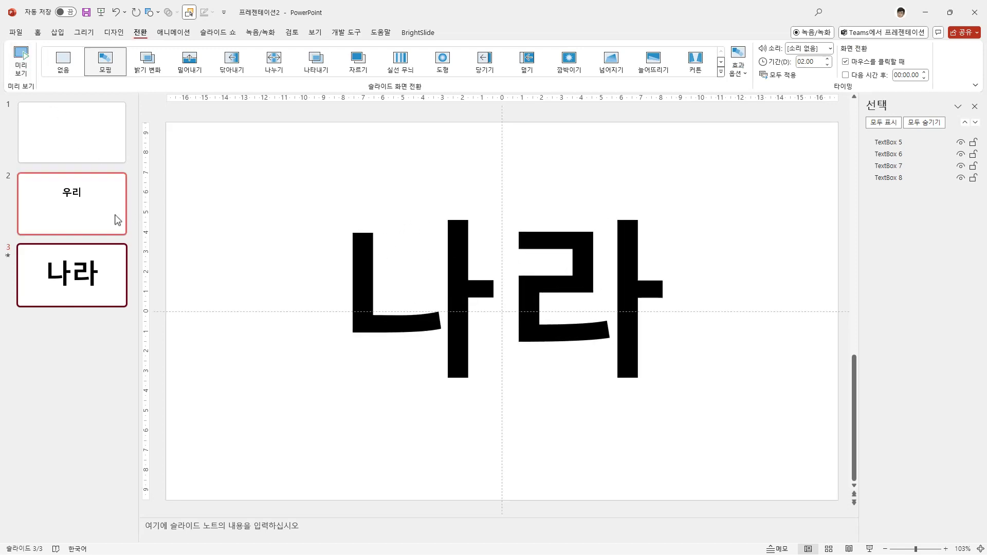
{"action": "left_click", "coordinate": [491, 225]}
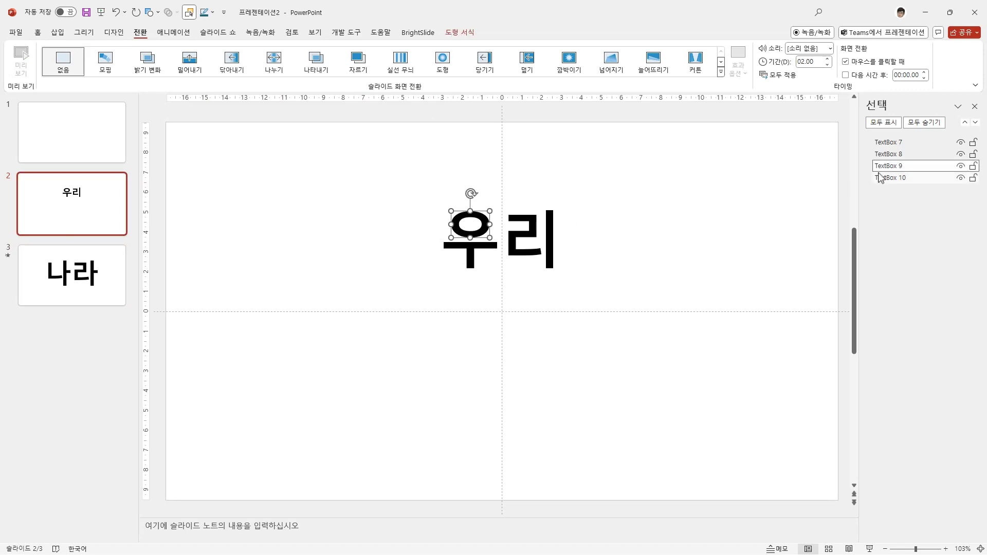
{"action": "scroll", "coordinate": [170, 242], "scroll_direction": "down", "scroll_amount": 1}
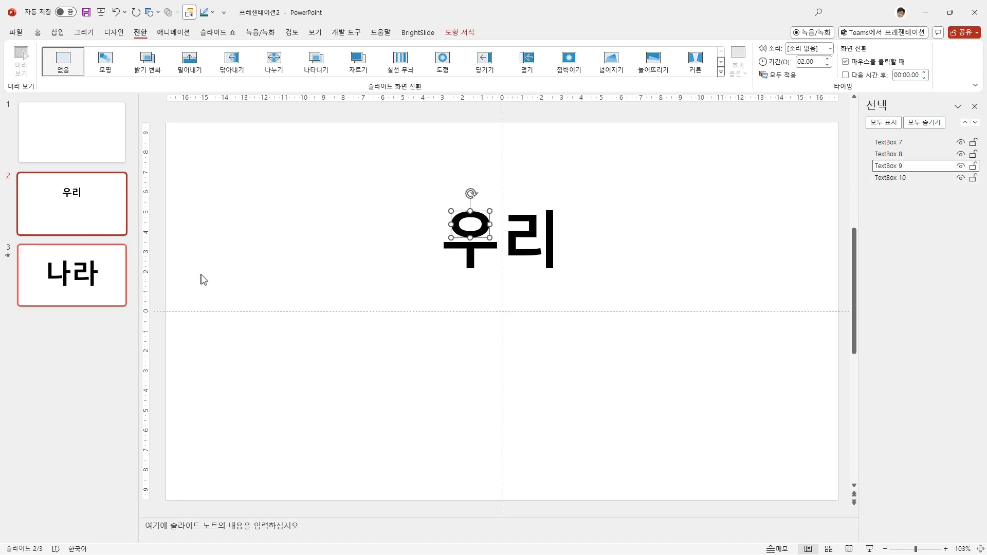
{"action": "left_click", "coordinate": [352, 282]}
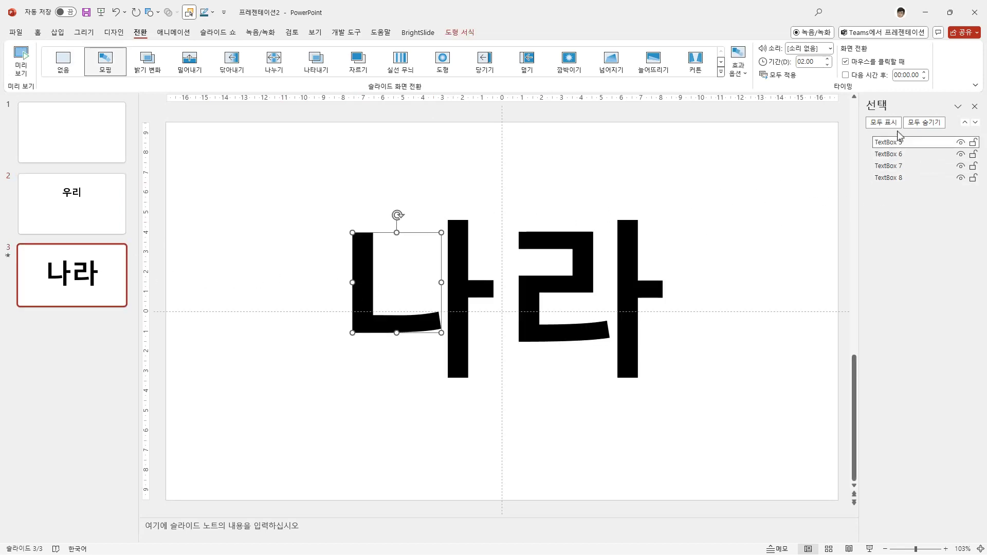
{"action": "left_click", "coordinate": [96, 213]}
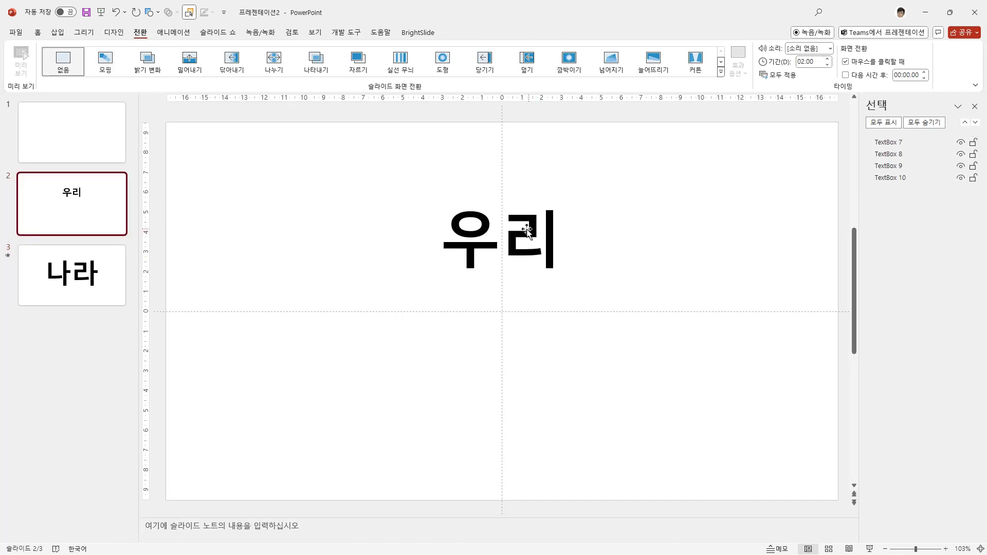
{"action": "left_click", "coordinate": [477, 225]}
{"action": "left_click", "coordinate": [104, 286]}
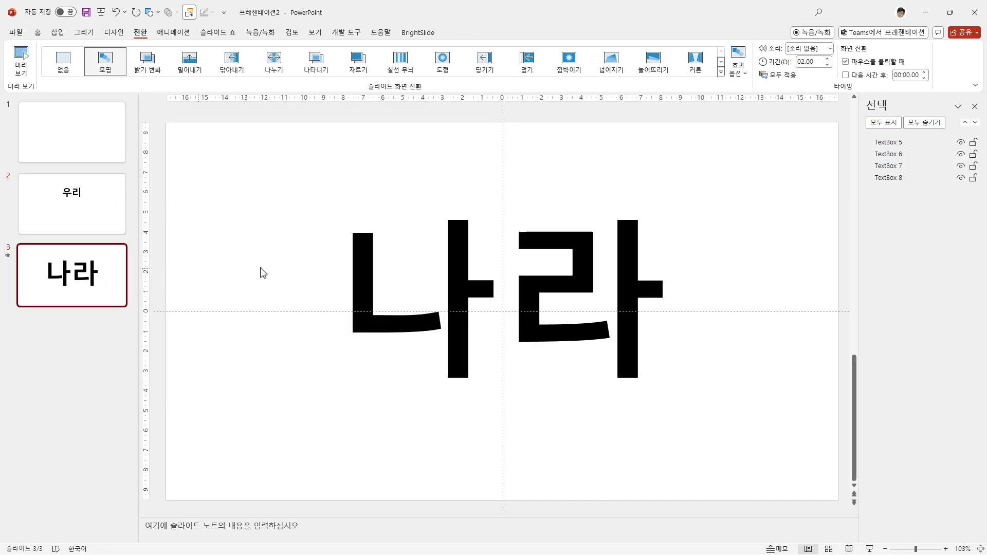
{"action": "left_click", "coordinate": [528, 324]}
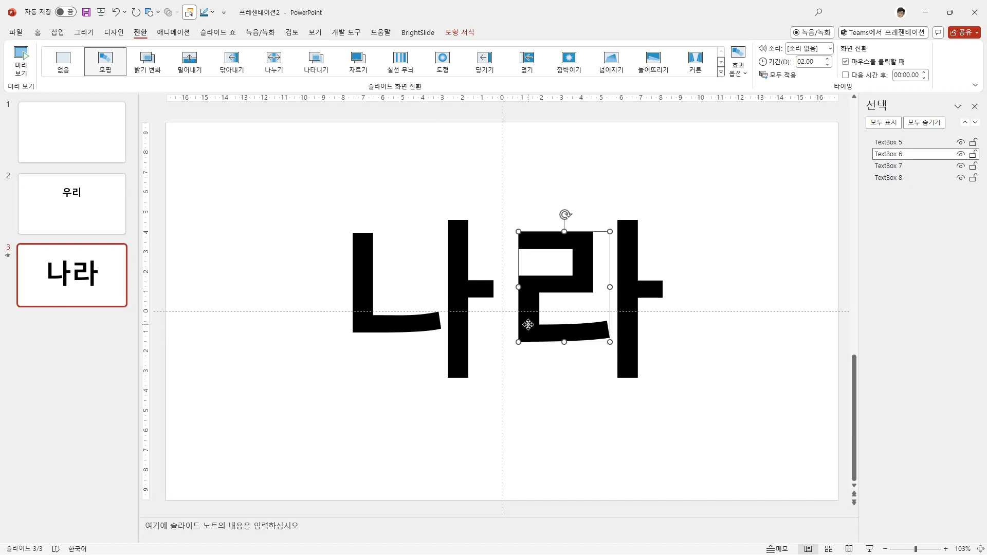
{"action": "left_click", "coordinate": [92, 227]}
{"action": "left_click", "coordinate": [89, 252]}
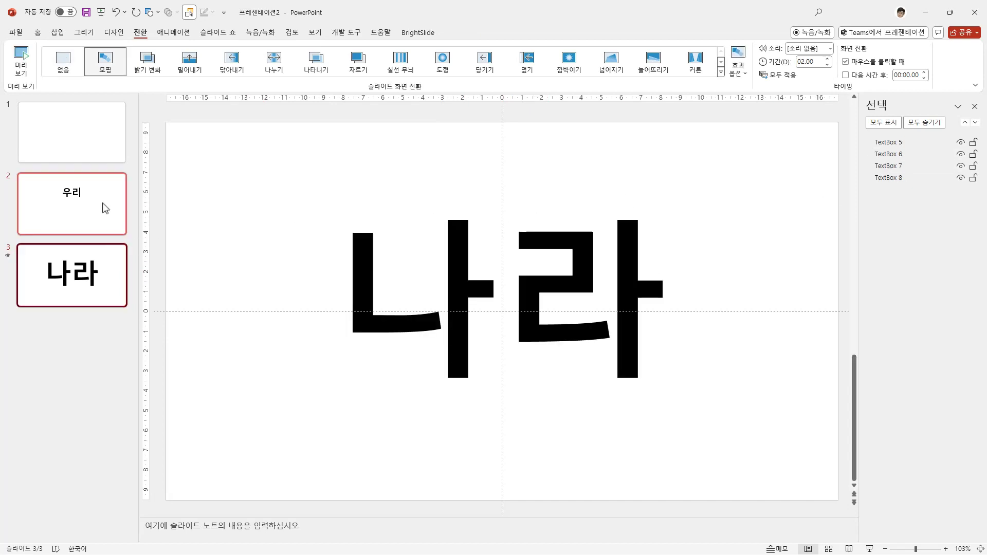
{"action": "left_click", "coordinate": [30, 71]}
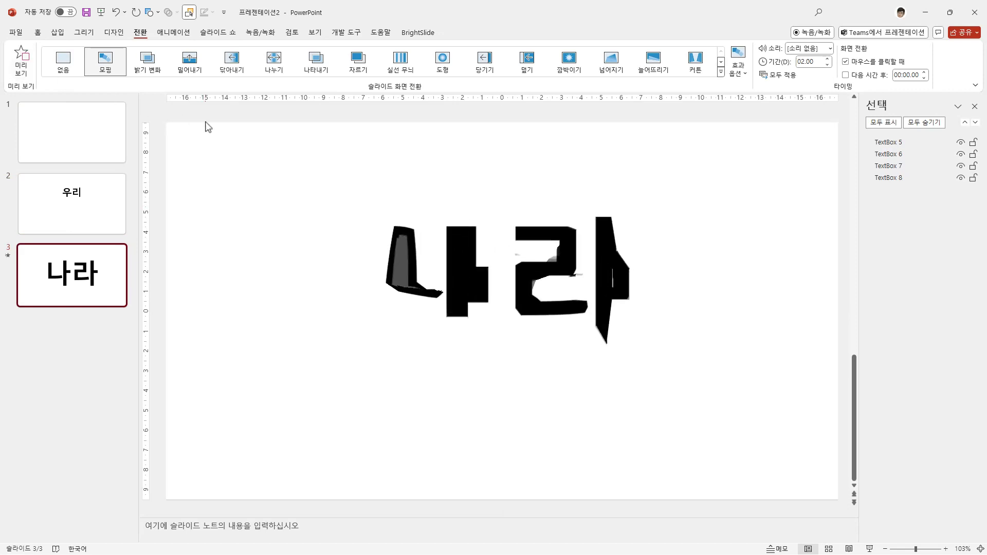
{"action": "left_click", "coordinate": [88, 208]}
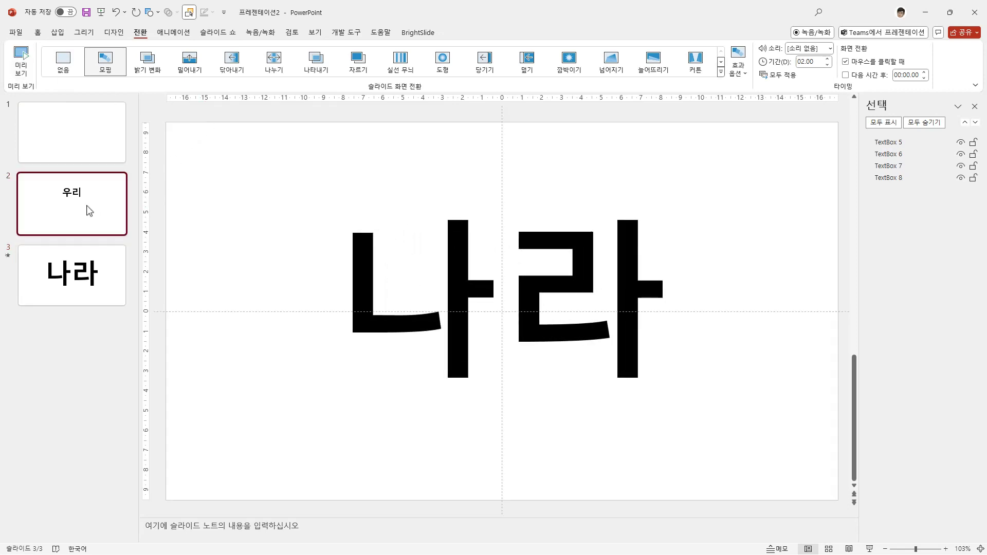
{"action": "left_click", "coordinate": [95, 276]}
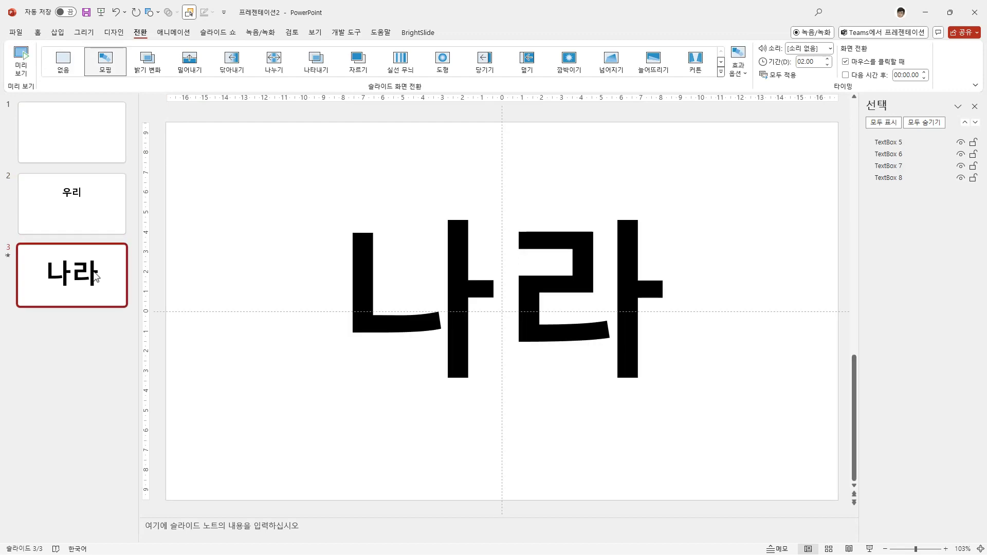
{"action": "left_click", "coordinate": [88, 212]}
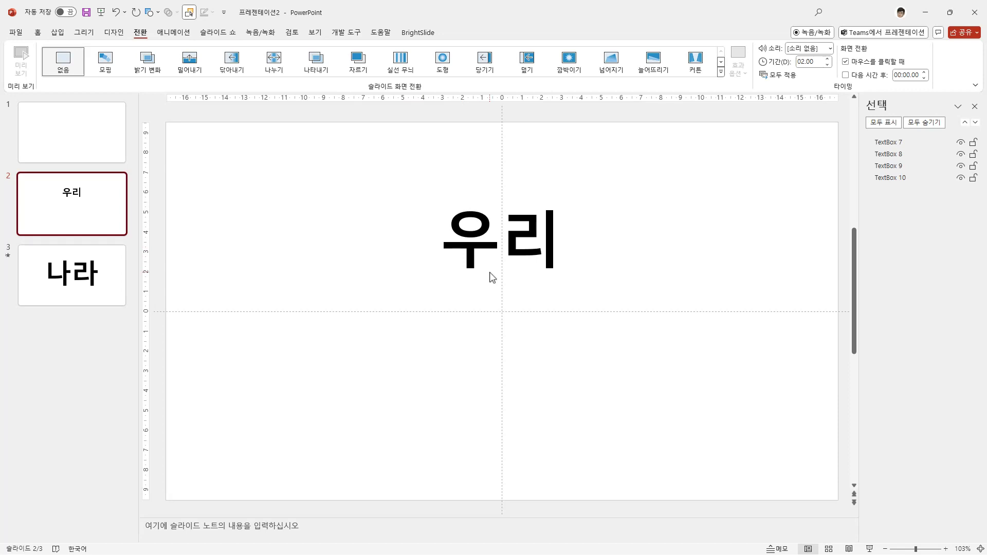
{"action": "left_click", "coordinate": [466, 246]}
{"action": "left_click", "coordinate": [458, 228]}
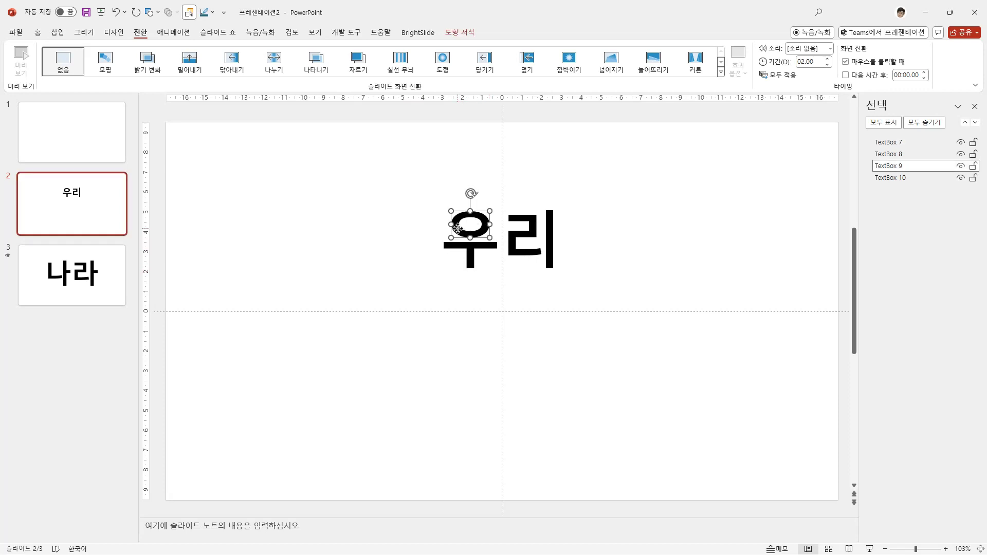
{"action": "key", "text": "Page_Down"}
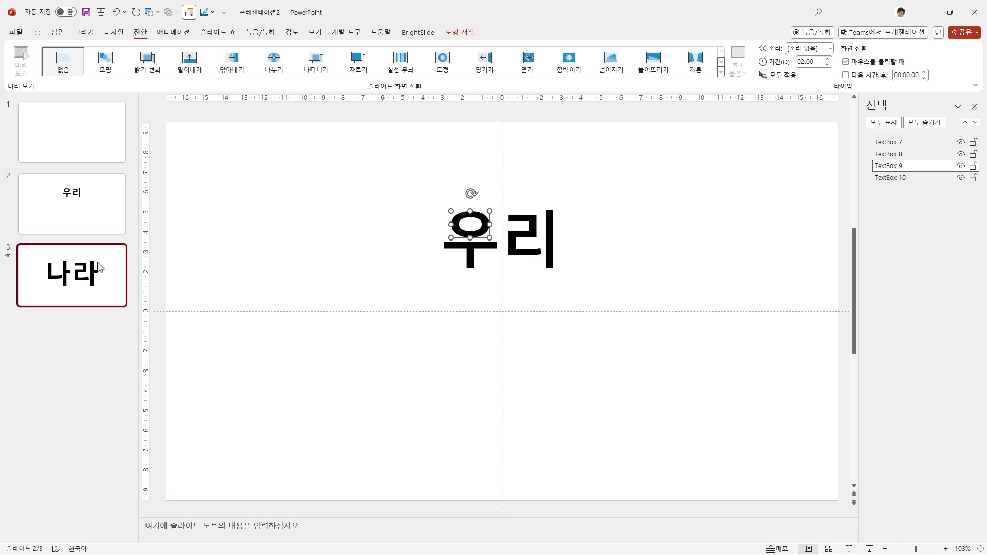
{"action": "left_click", "coordinate": [364, 293]}
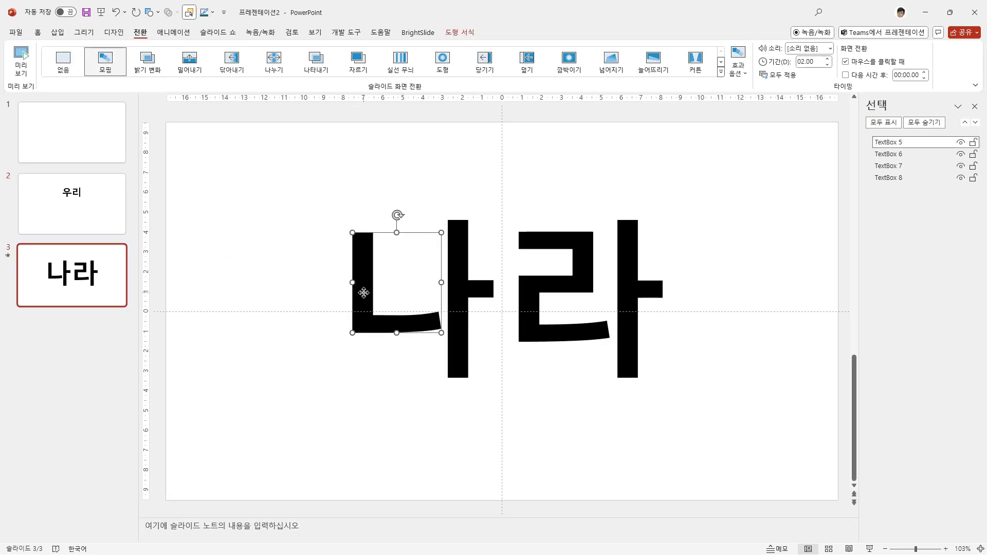
{"action": "key", "text": "Page_Up"}
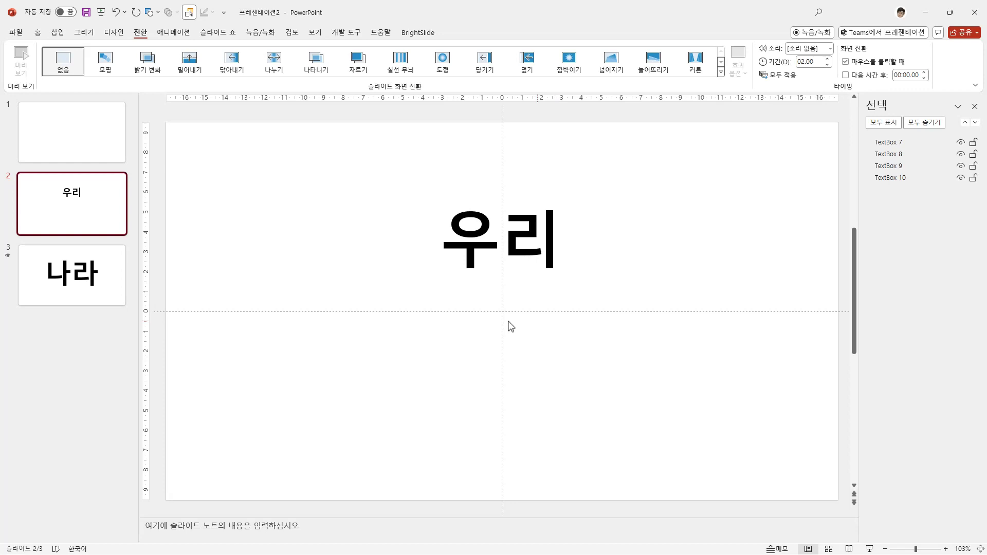
{"action": "left_click", "coordinate": [96, 298]}
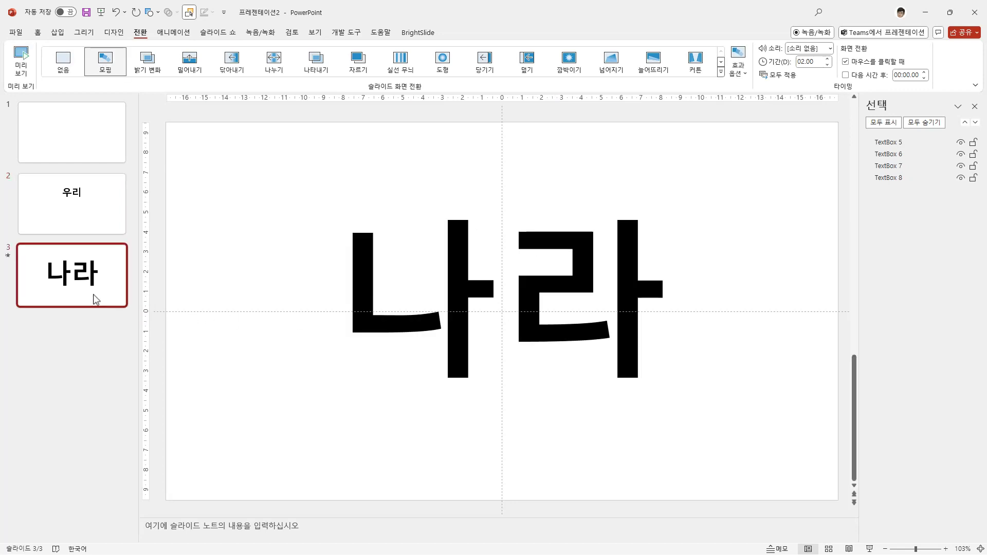
{"action": "left_click", "coordinate": [26, 67]}
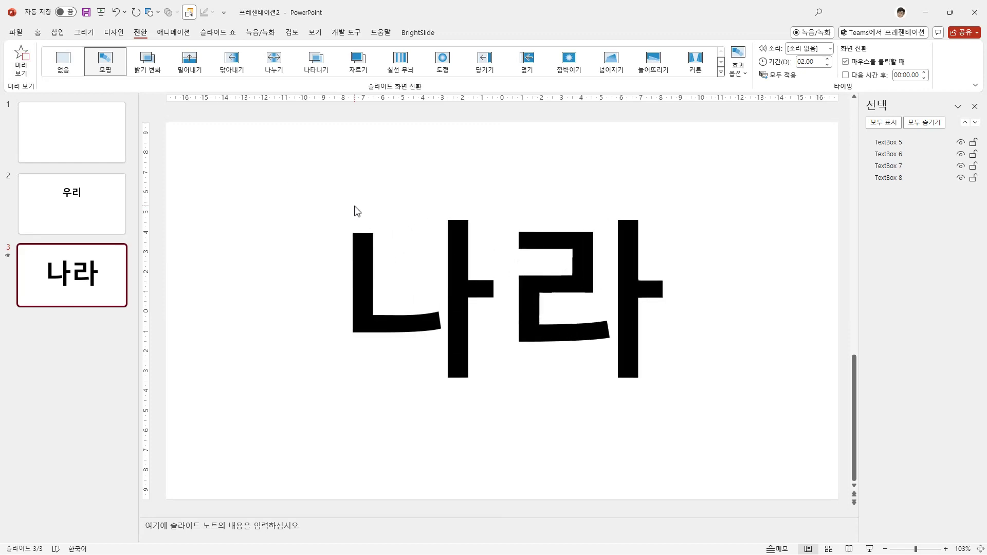
{"action": "left_click", "coordinate": [111, 216]}
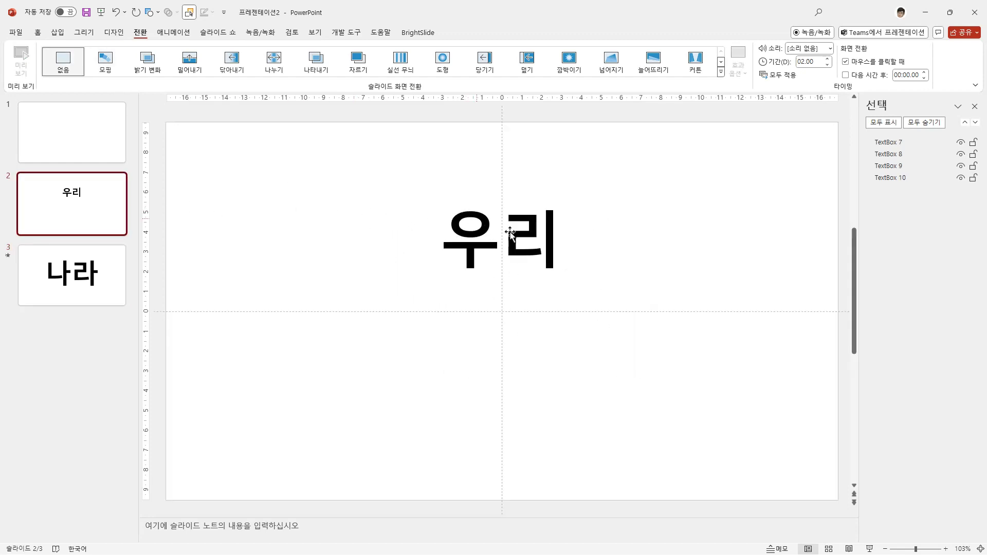
{"action": "left_click", "coordinate": [88, 288]}
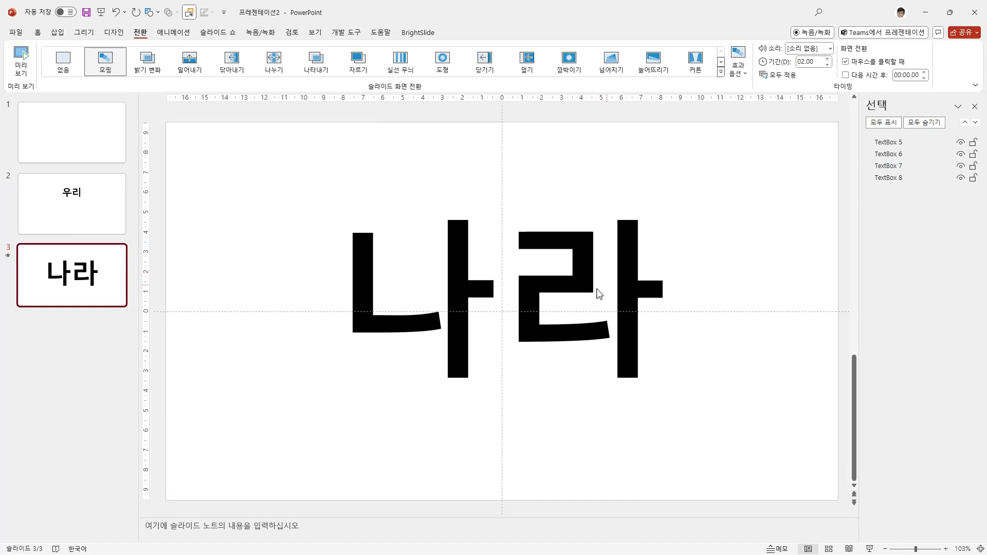
{"action": "left_click", "coordinate": [83, 222]}
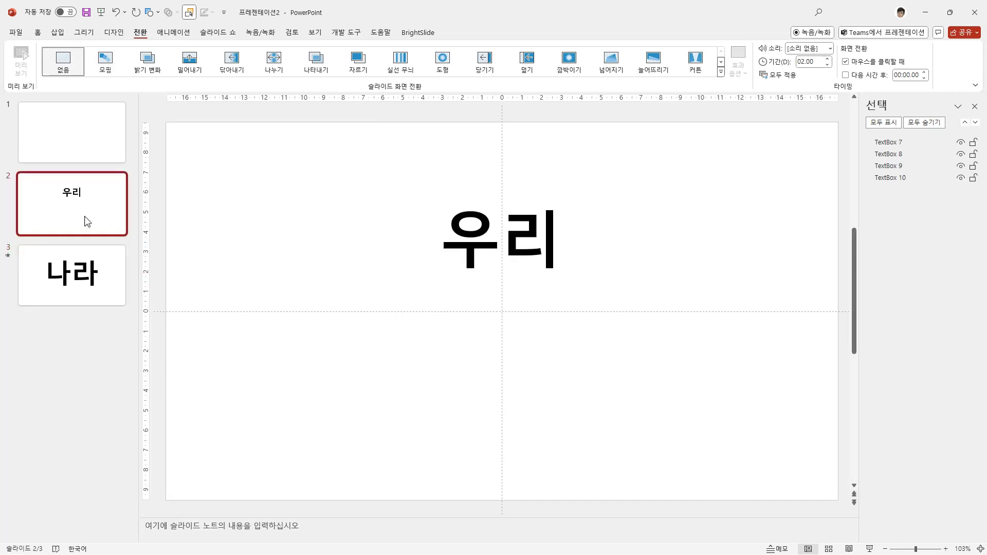
{"action": "left_click", "coordinate": [63, 260]}
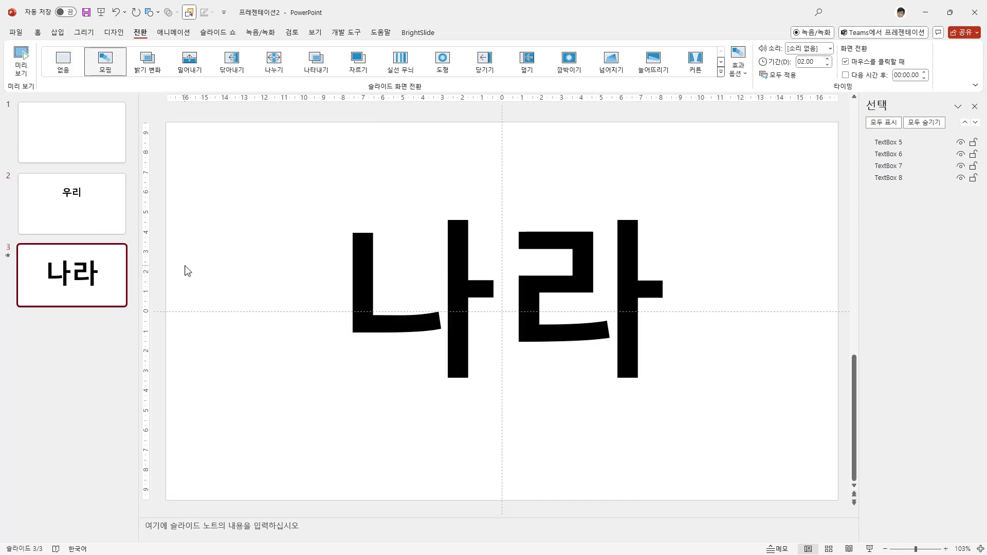
{"action": "left_click", "coordinate": [116, 220]}
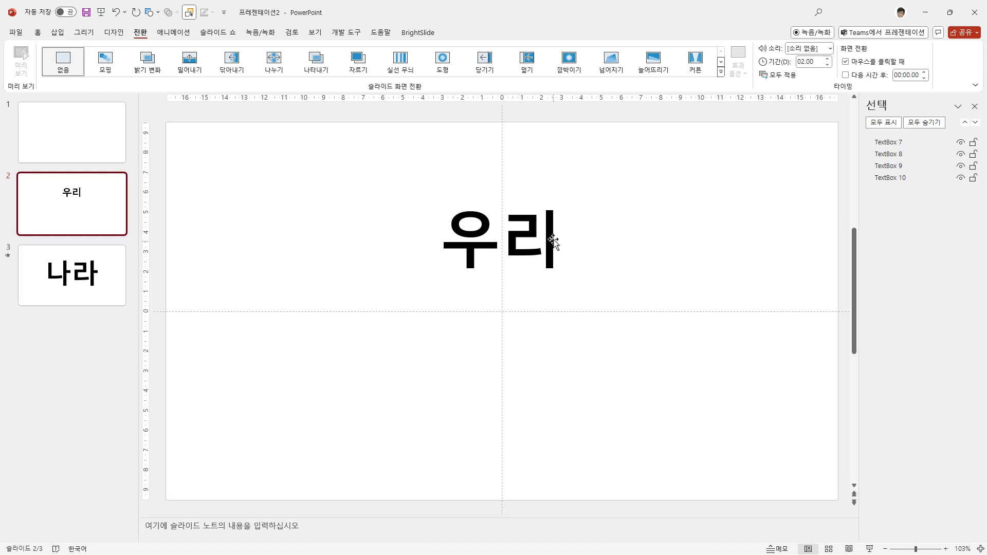
{"action": "left_click", "coordinate": [103, 275]}
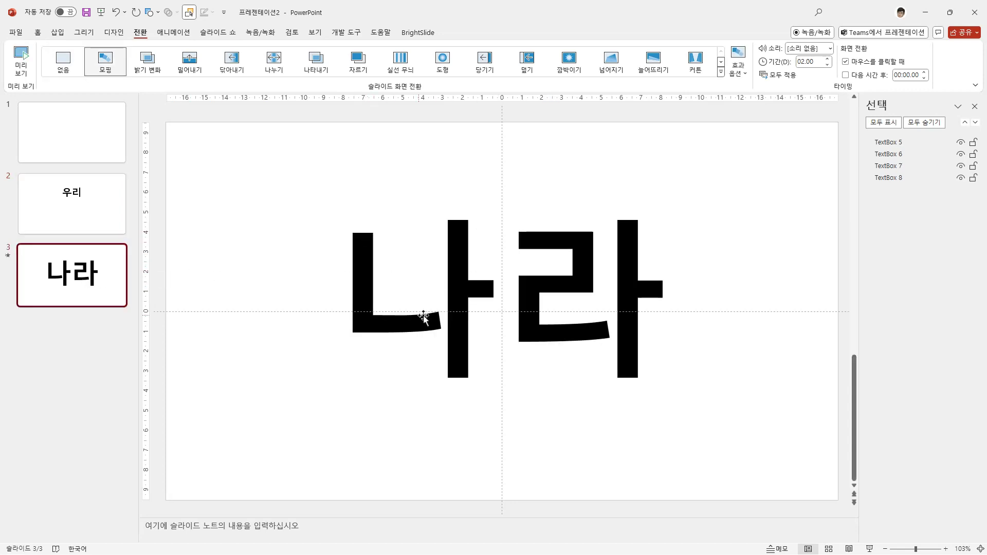
{"action": "left_click", "coordinate": [93, 216]}
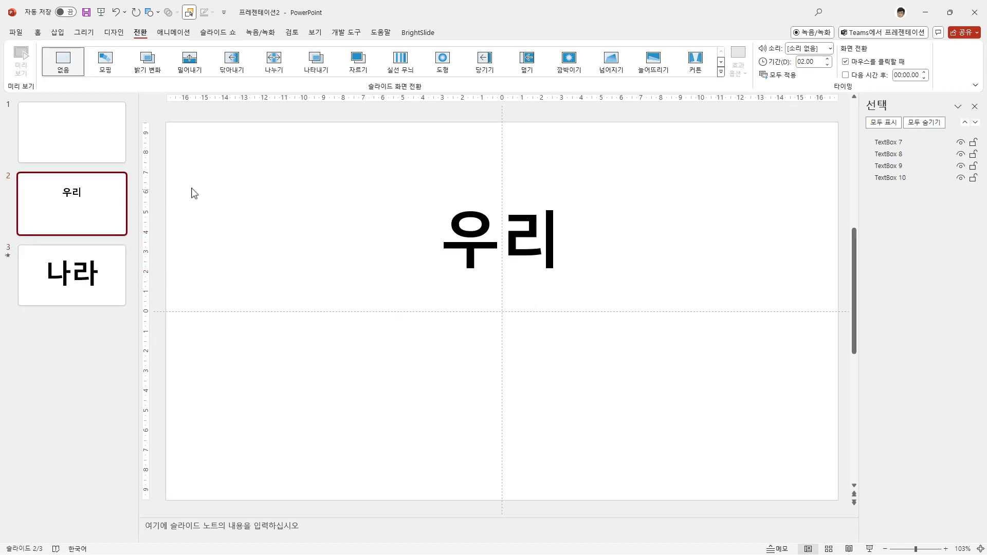
{"action": "left_click", "coordinate": [460, 228]}
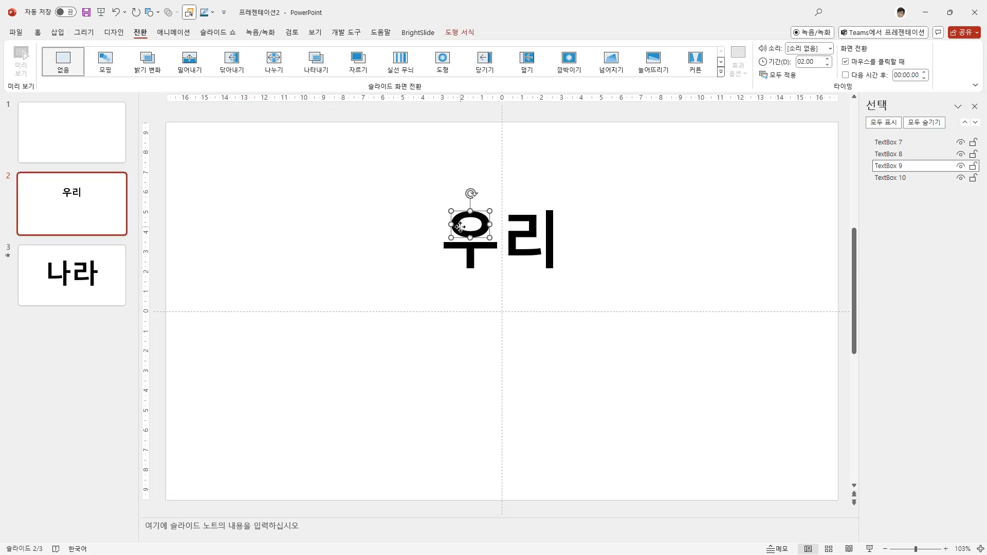
- Name slide 2's ㅇ piece !!TextBox 9 and rename slide 3's ㅏ piece of 라 (TextBox 7)
{"action": "left_click", "coordinate": [880, 167]}
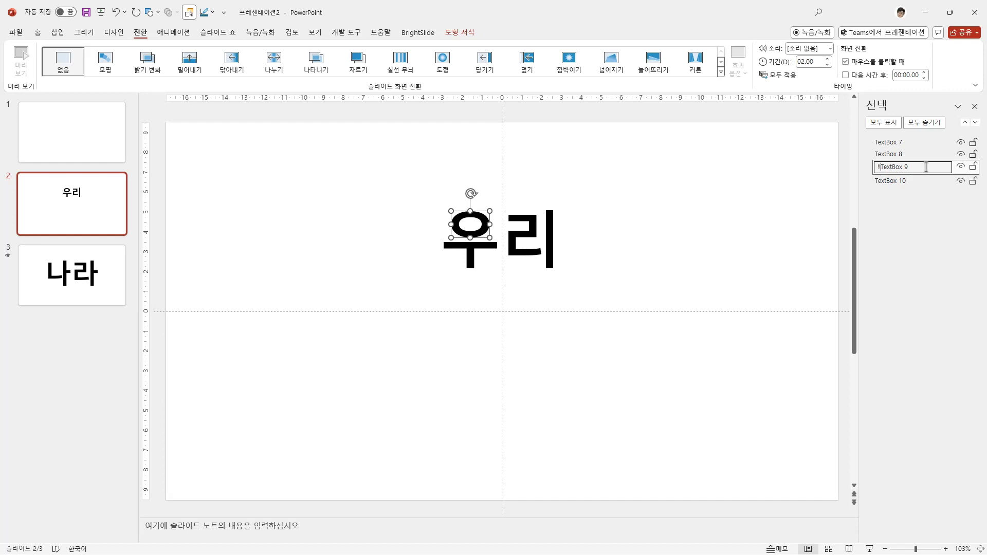
{"action": "key", "text": "ctrl+a"}
{"action": "left_click", "coordinate": [81, 275]}
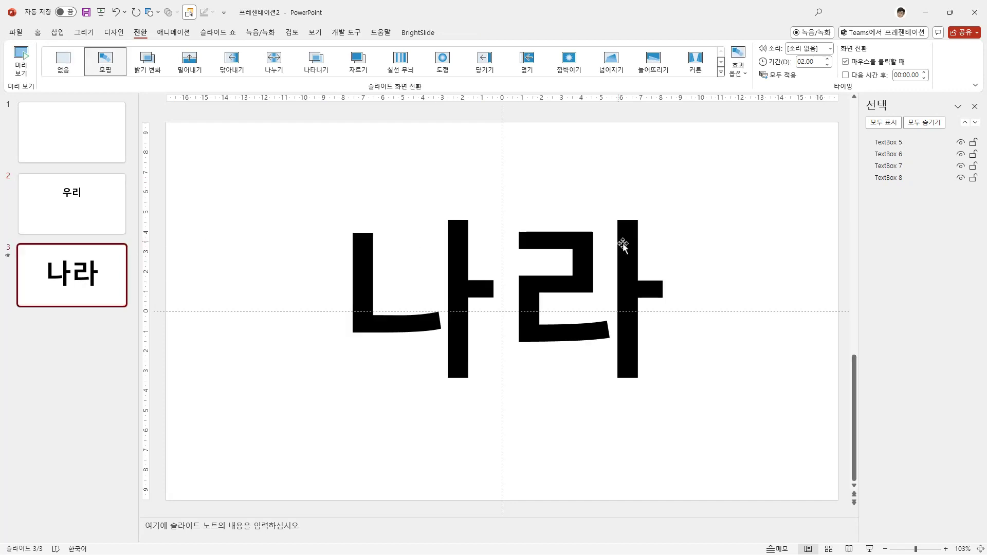
{"action": "left_click", "coordinate": [623, 246]}
{"action": "left_click", "coordinate": [890, 166]}
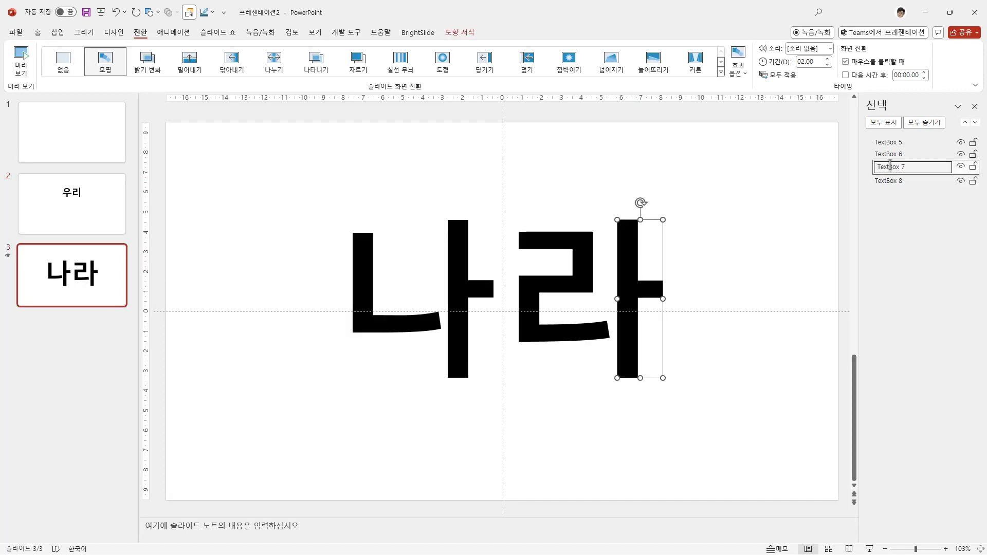
{"action": "key", "text": "ctrl+a"}
- Rename the ㅜ piece of 우 and slide 3's ㄹ piece both to !!TextBox 7
{"action": "left_click", "coordinate": [77, 221]}
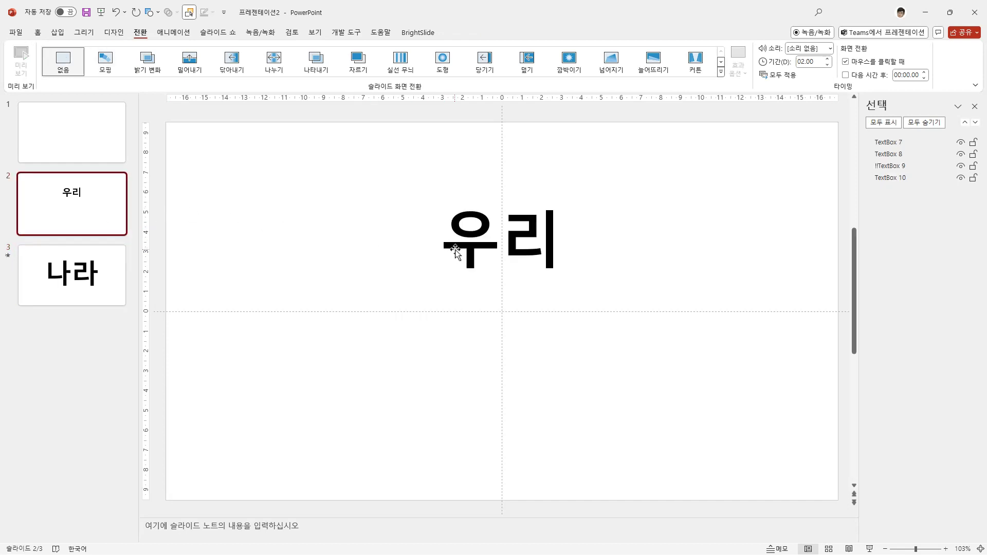
{"action": "left_click", "coordinate": [452, 248]}
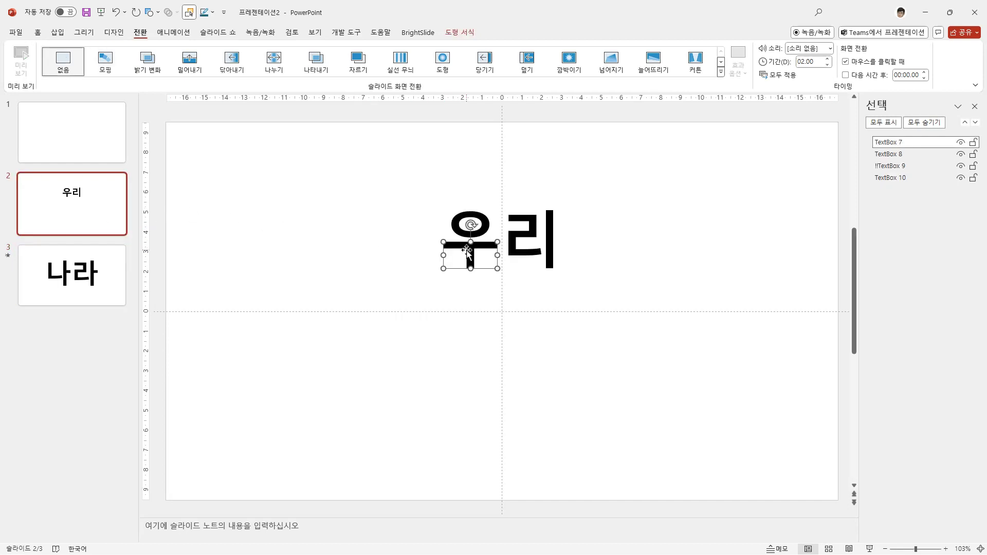
{"action": "left_click", "coordinate": [882, 144]}
{"action": "type", "text": "!!"}
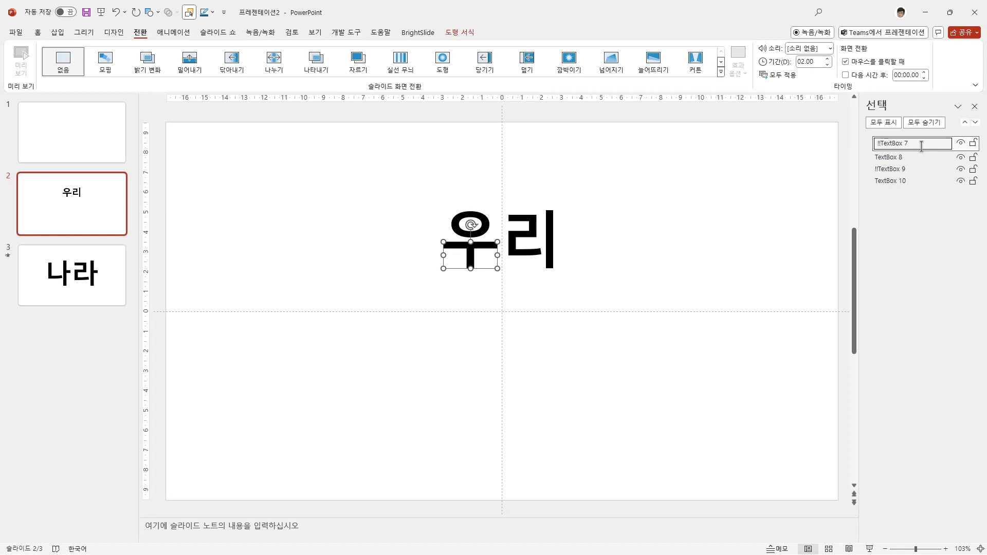
{"action": "key", "text": "ctrl+a"}
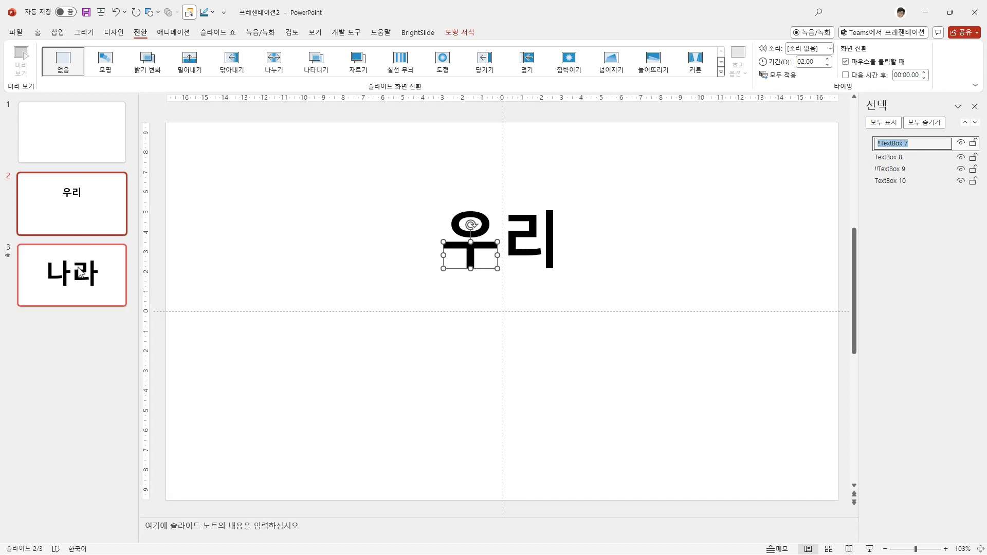
{"action": "left_click", "coordinate": [61, 282]}
{"action": "left_click", "coordinate": [577, 280]}
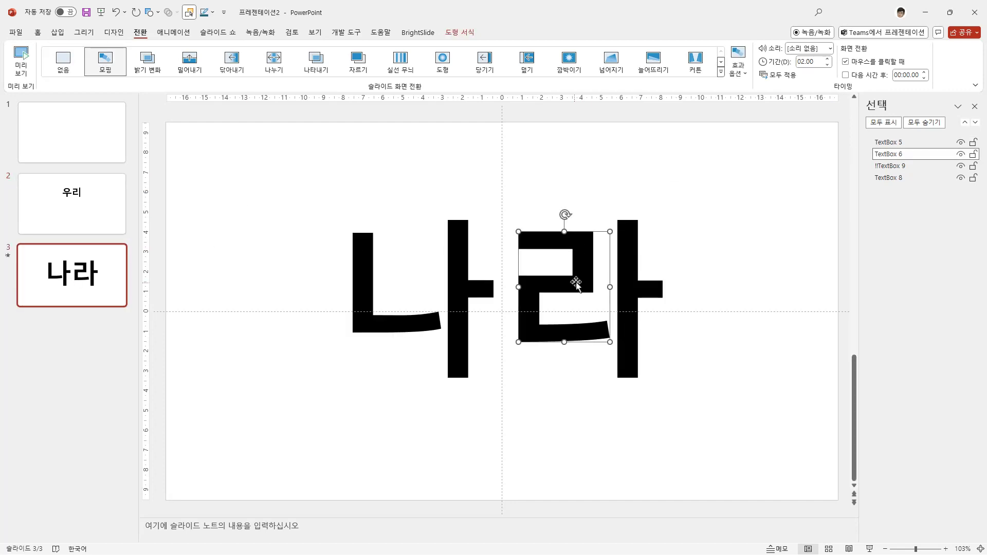
{"action": "left_click", "coordinate": [894, 155]}
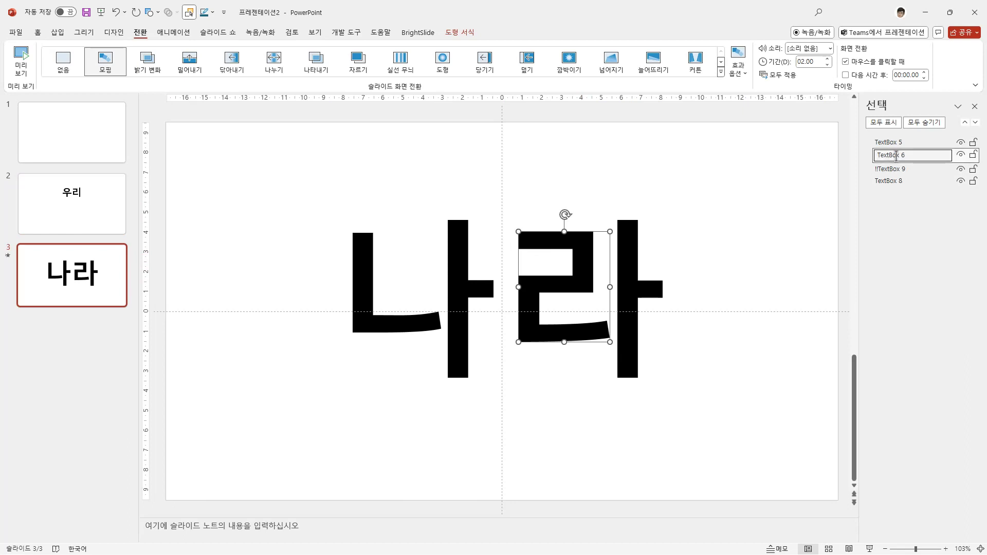
{"action": "key", "text": "Return"}
- Rename the ㄹ piece of 리 to !!TextBox 8 and add !! to slide 3's ㅏ piece of 나
{"action": "left_click", "coordinate": [101, 218]}
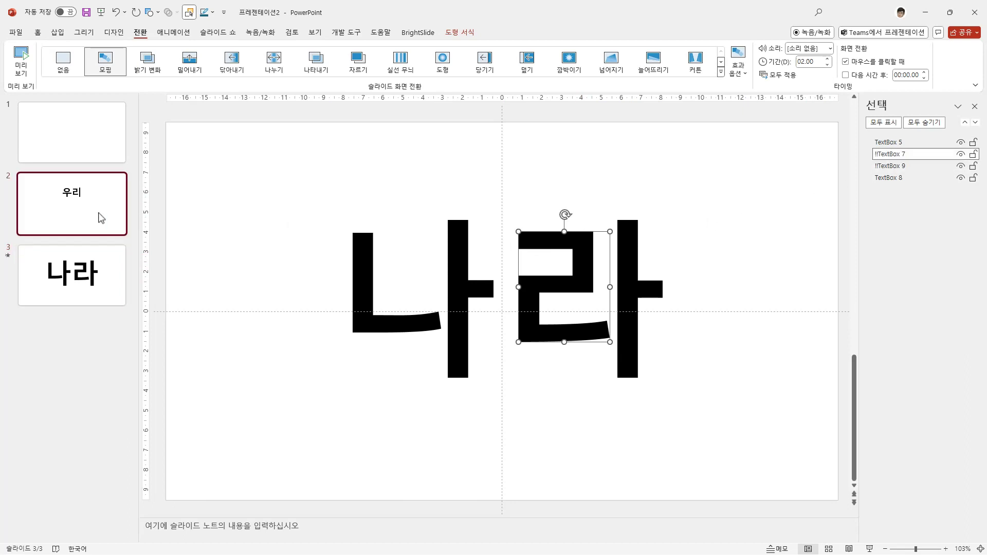
{"action": "left_click", "coordinate": [523, 233]}
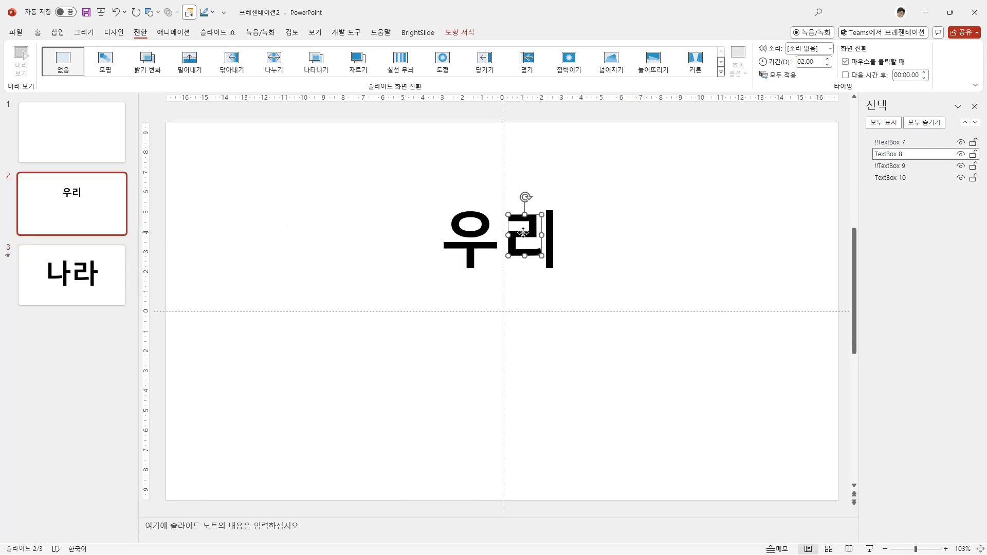
{"action": "left_click", "coordinate": [879, 155]}
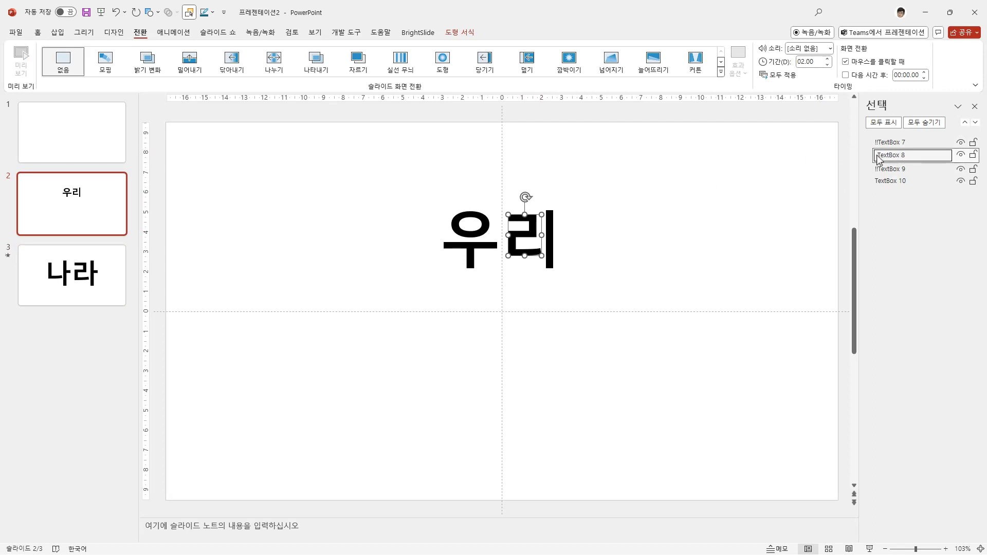
{"action": "type", "text": "!!"}
{"action": "key", "text": "ctrl+a"}
{"action": "left_click", "coordinate": [106, 281]}
{"action": "left_click", "coordinate": [459, 273]}
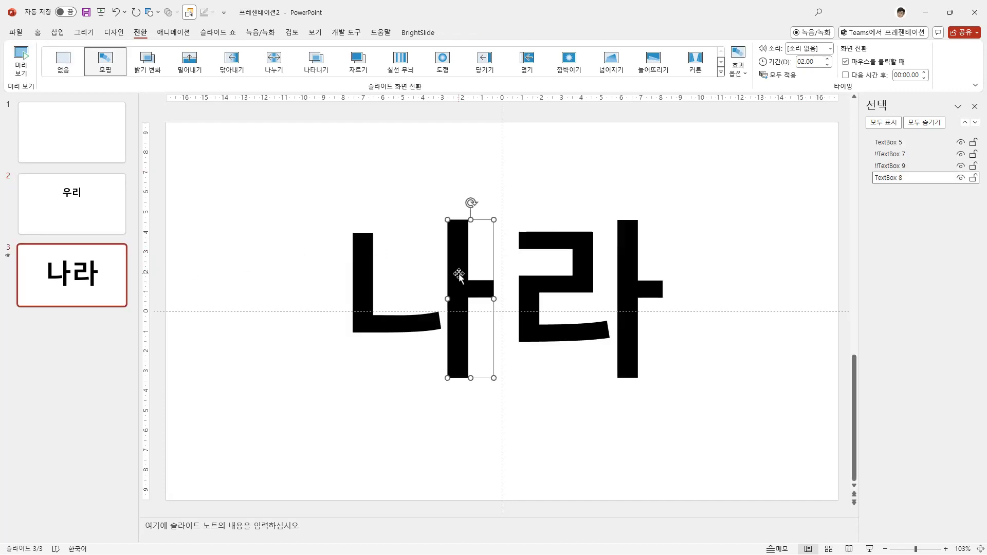
{"action": "left_click", "coordinate": [919, 179]}
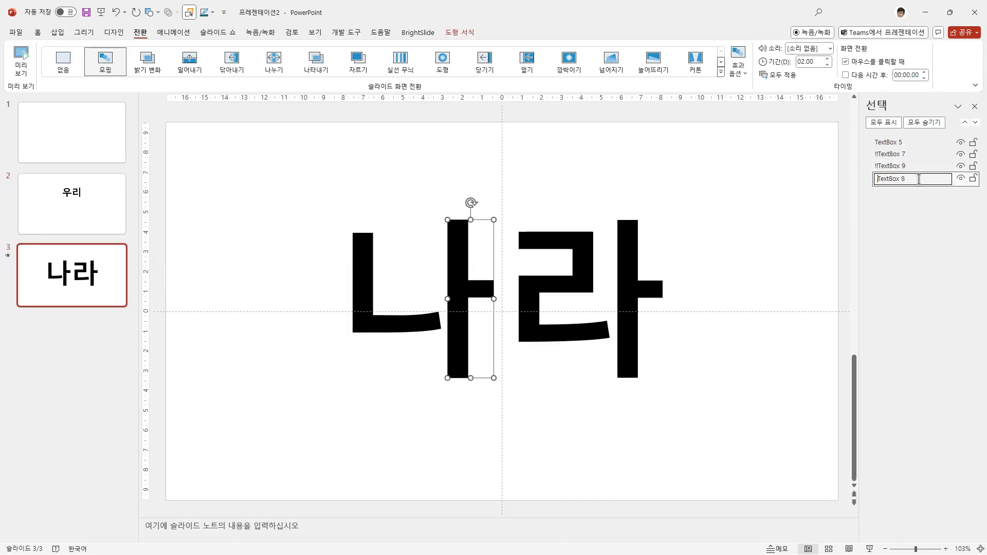
{"action": "type", "text": "!!"}
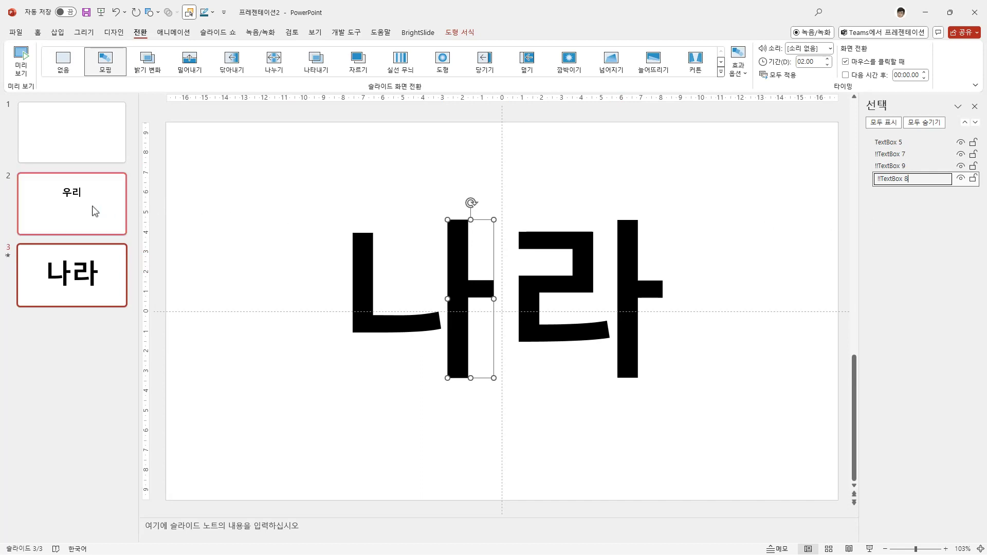
- Rename the ㅣ stroke of 리 on slide 2 to !!TextBox 10
{"action": "left_click", "coordinate": [94, 211]}
{"action": "left_click", "coordinate": [549, 241]}
{"action": "left_click", "coordinate": [882, 178]}
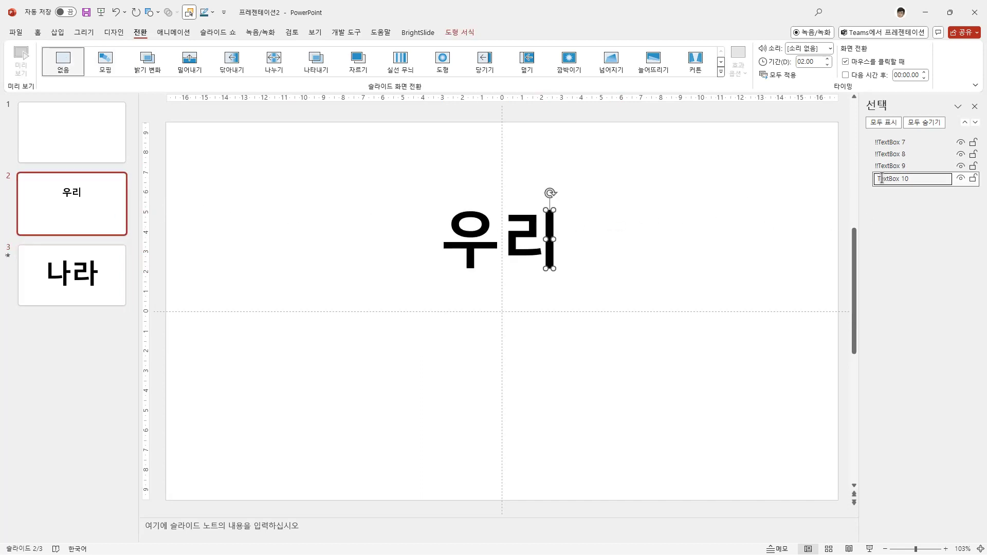
{"action": "type", "text": "!!"}
{"action": "key", "text": "ctrl+a"}
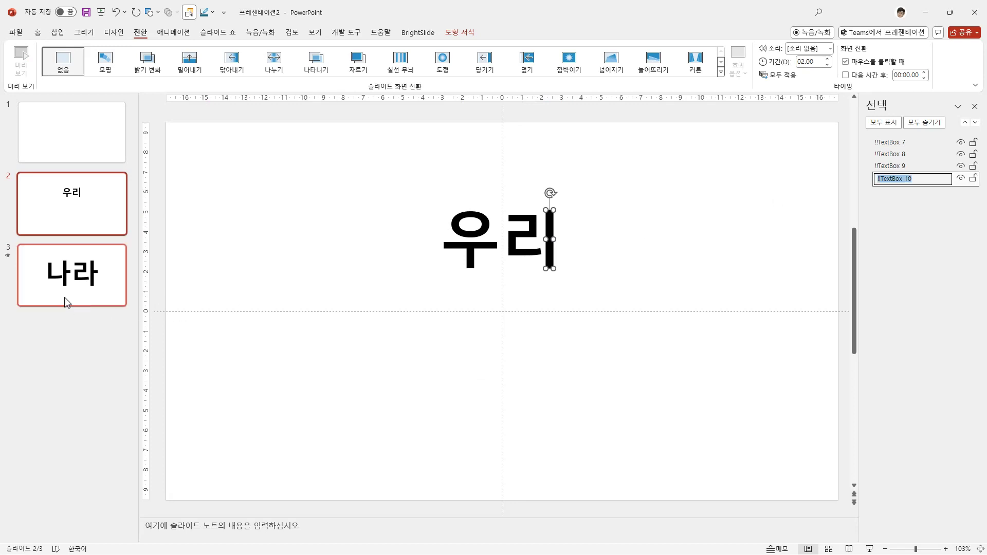
- Rename slide 3's ㄴ piece to !!TextBox 5 and preview the morph
{"action": "left_click", "coordinate": [66, 302]}
{"action": "left_click", "coordinate": [365, 310]}
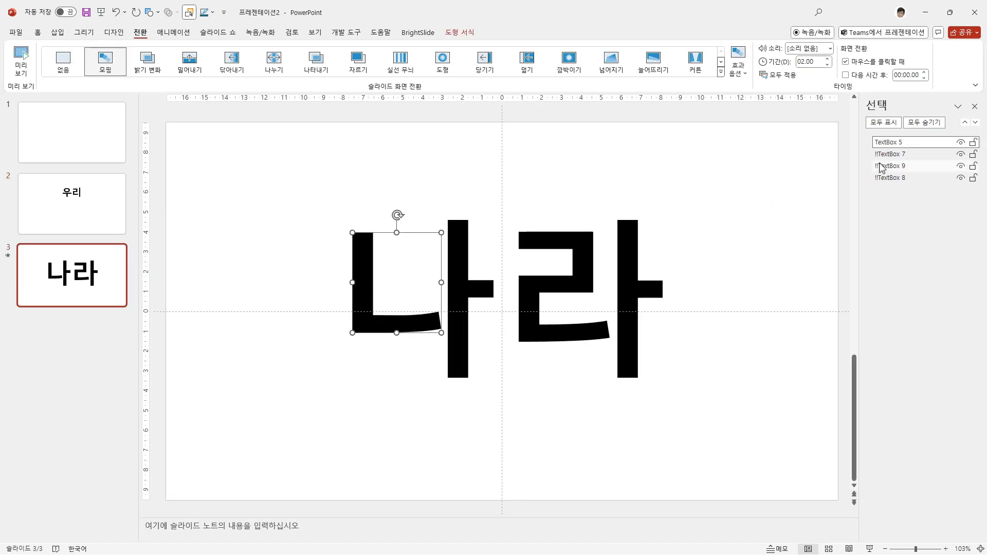
{"action": "left_click", "coordinate": [886, 144]}
{"action": "left_click", "coordinate": [879, 144]}
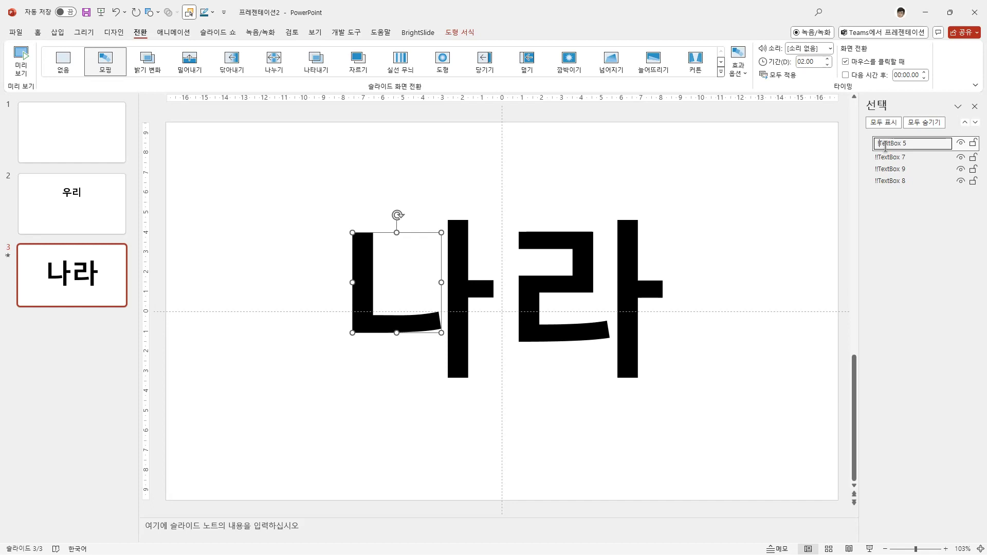
{"action": "type", "text": "!!"}
{"action": "key", "text": "Return"}
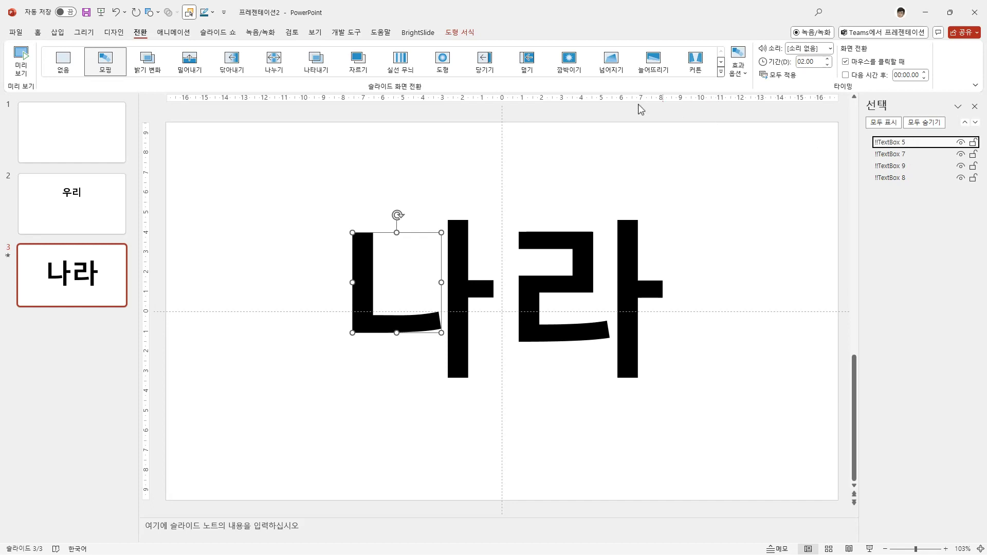
{"action": "left_click", "coordinate": [25, 66]}
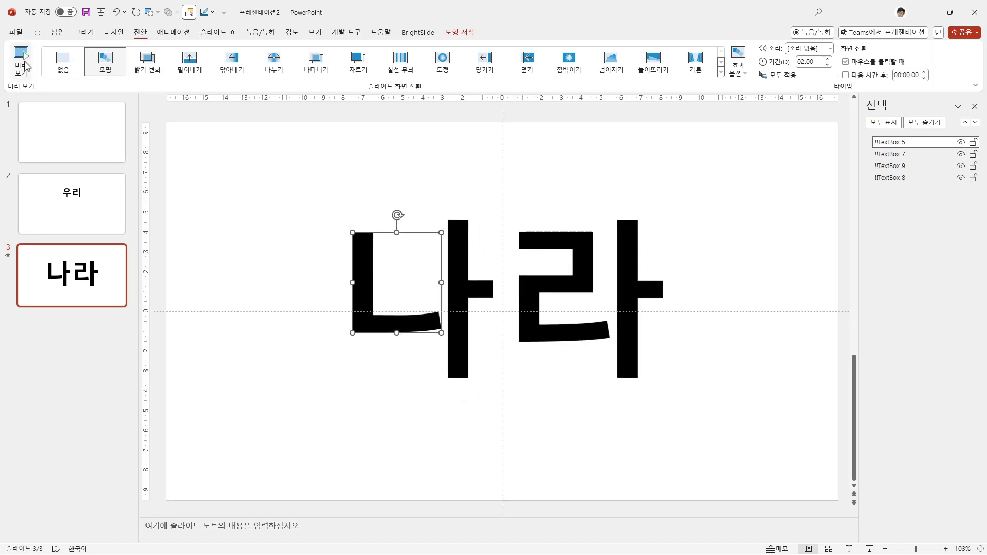
- Replay the morph preview from slide 2 into slide 3
{"action": "left_click", "coordinate": [76, 200]}
{"action": "left_click", "coordinate": [84, 274]}
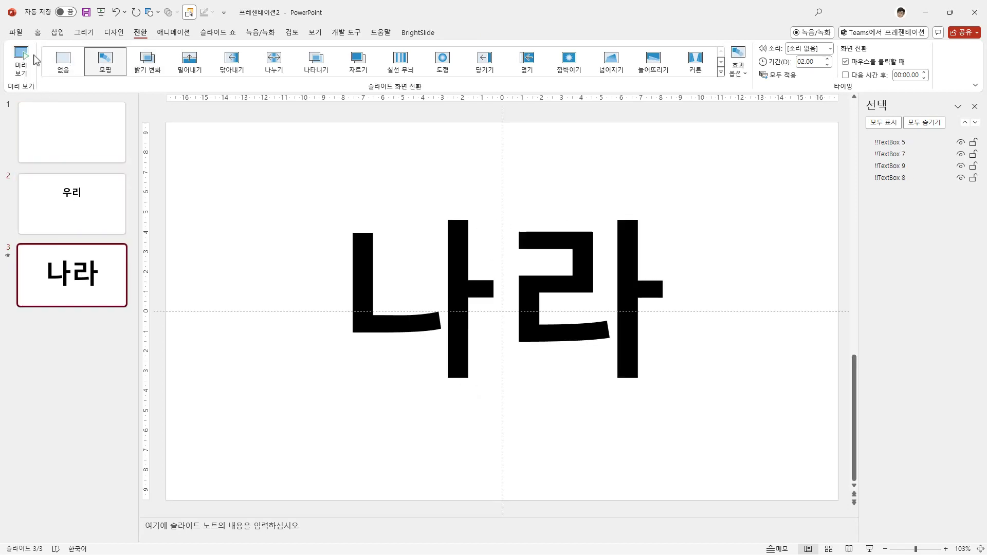
{"action": "left_click", "coordinate": [24, 65]}
- Check the ㅣ piece's name on slide 2, then rename slide 3's ㄴ piece to !!TextBox 10
{"action": "left_click", "coordinate": [77, 212]}
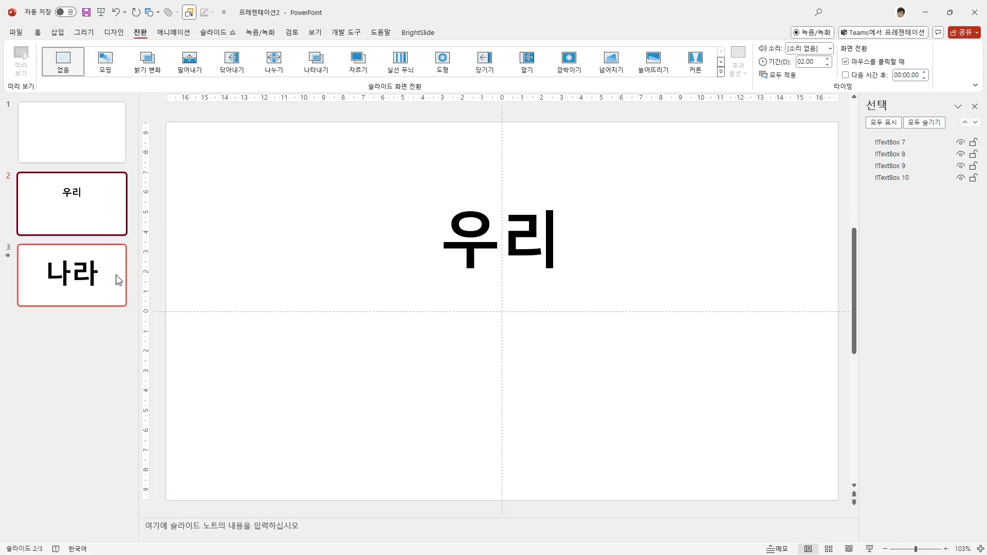
{"action": "left_click", "coordinate": [549, 239]}
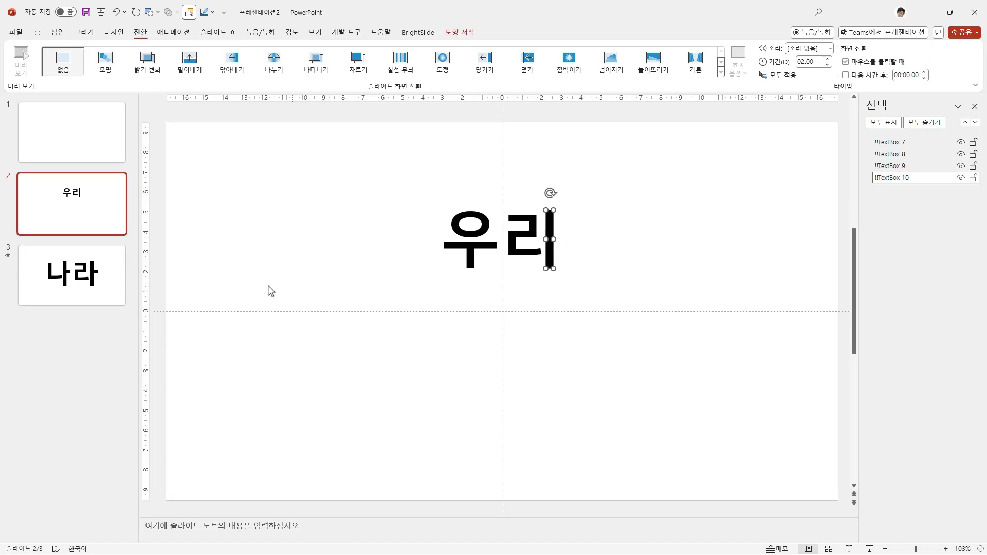
{"action": "left_click", "coordinate": [72, 277]}
{"action": "left_click", "coordinate": [364, 298]}
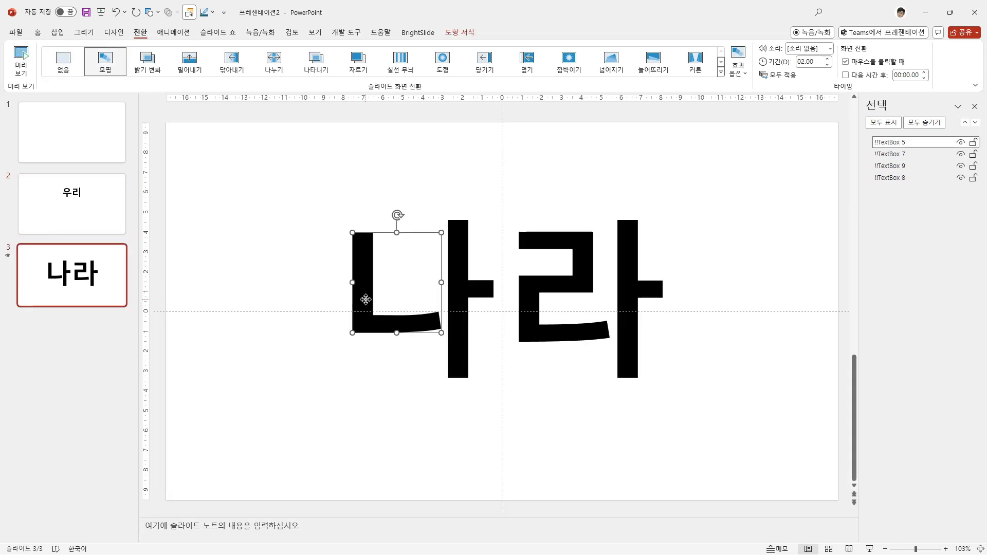
{"action": "left_click", "coordinate": [908, 144]}
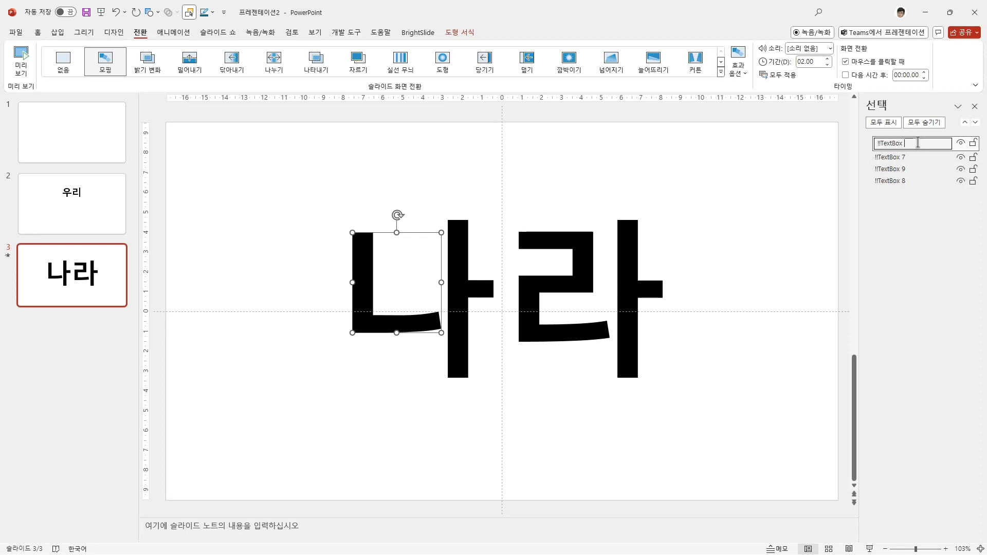
{"action": "type", "text": "10"}
{"action": "left_click", "coordinate": [773, 258]}
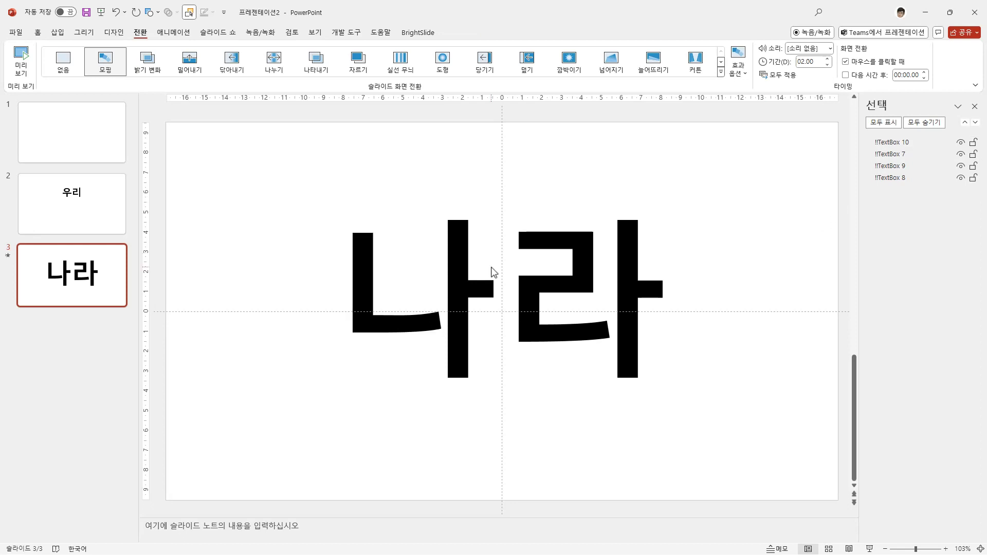
- Preview the corrected 우리-to-나라 morph once more
{"action": "left_click", "coordinate": [22, 65]}
{"action": "left_click", "coordinate": [72, 193]}
{"action": "left_click", "coordinate": [102, 289]}
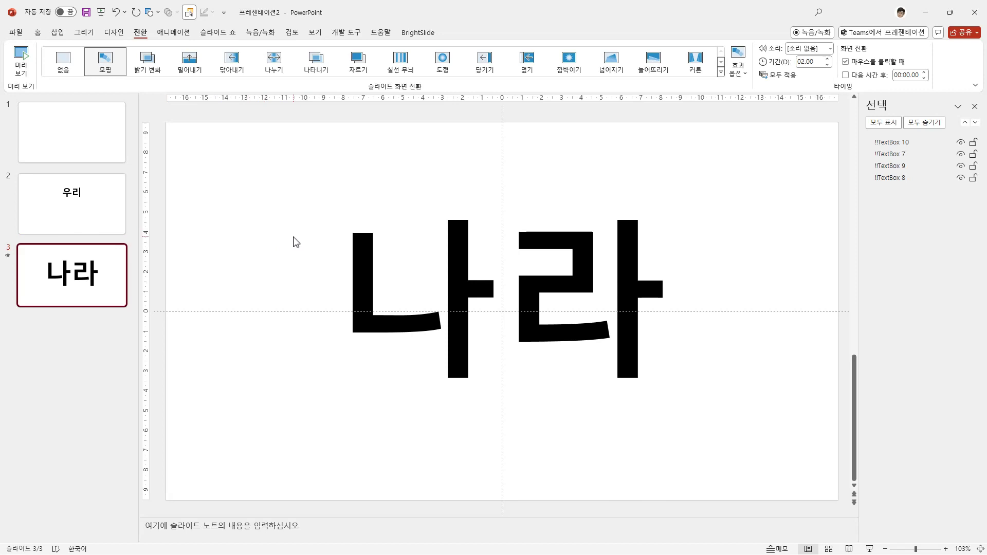
- Paste the copied 우리 and 나라 slides after slide 3 as slides 4 and 5
{"action": "left_click", "coordinate": [367, 290]}
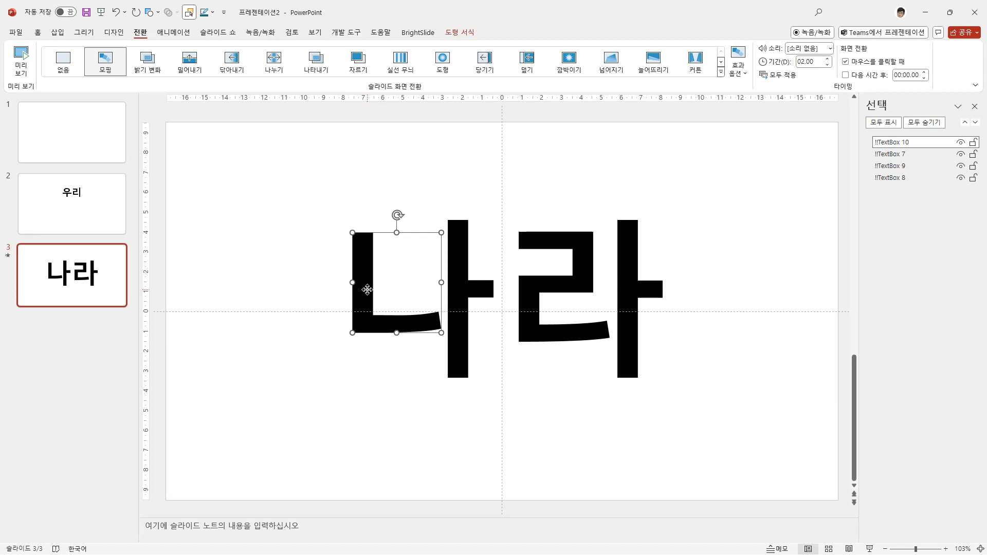
{"action": "left_click", "coordinate": [91, 299]}
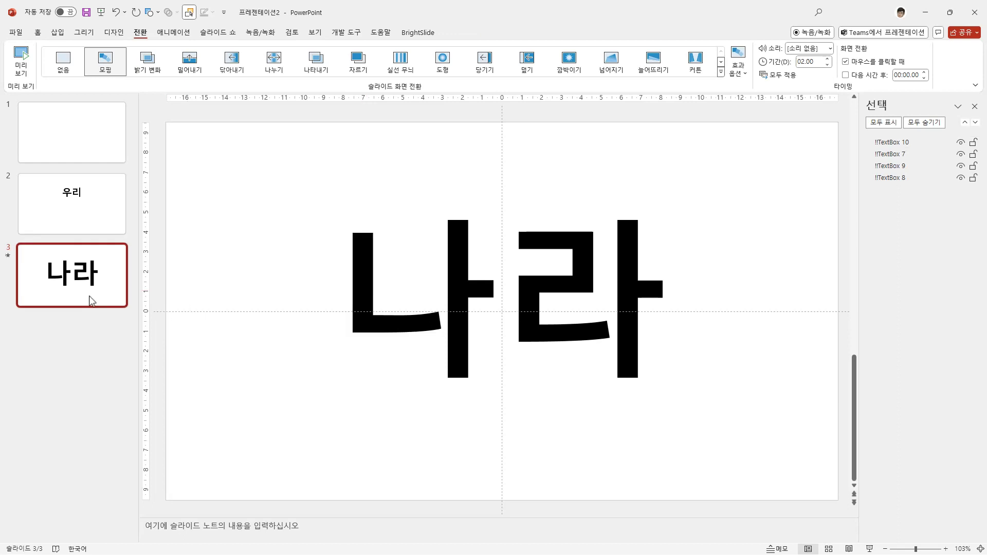
{"action": "key", "text": "ctrl+v"}
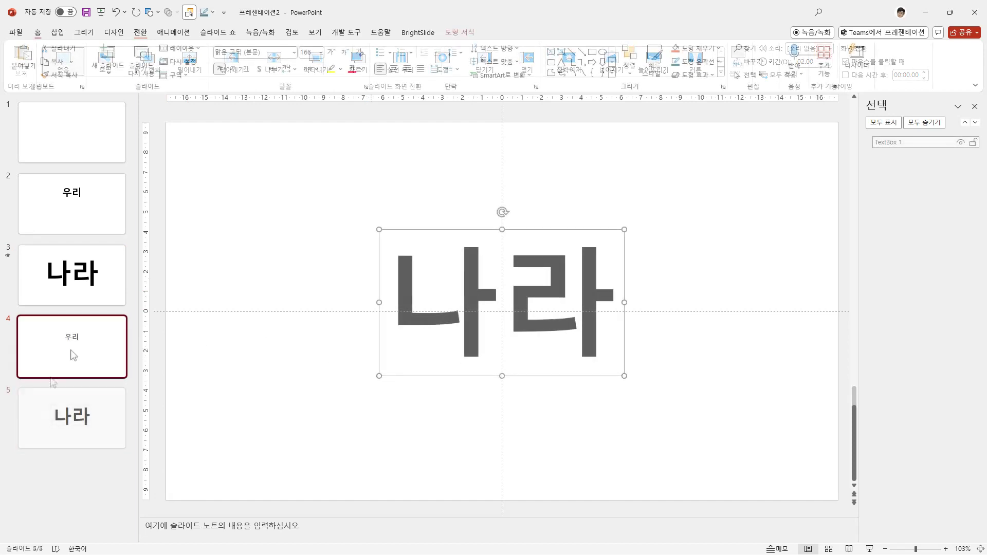
- Give slide 5 (나라) a Morph transition with the Characters effect option
{"action": "left_click", "coordinate": [78, 409]}
{"action": "left_click", "coordinate": [93, 348]}
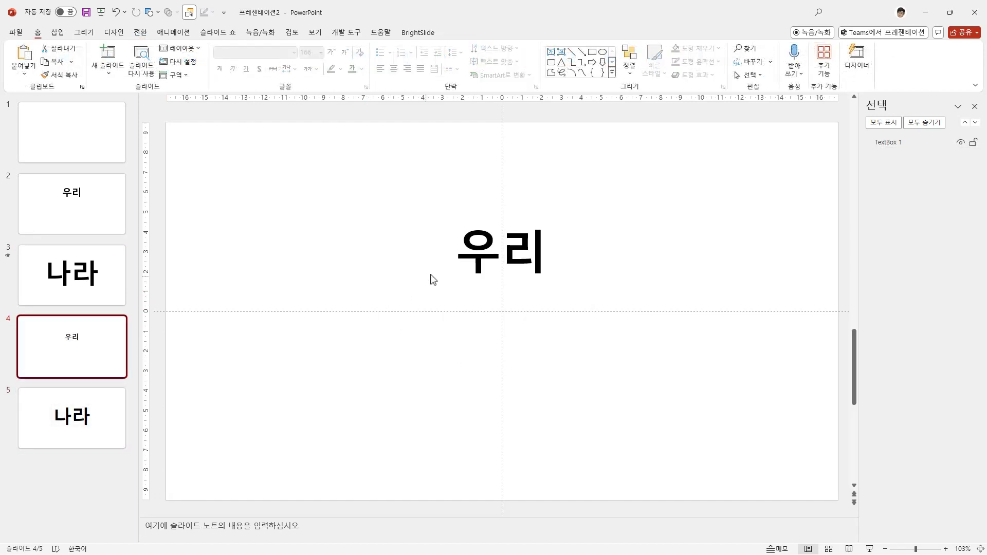
{"action": "left_click", "coordinate": [473, 257]}
{"action": "left_click", "coordinate": [103, 423]}
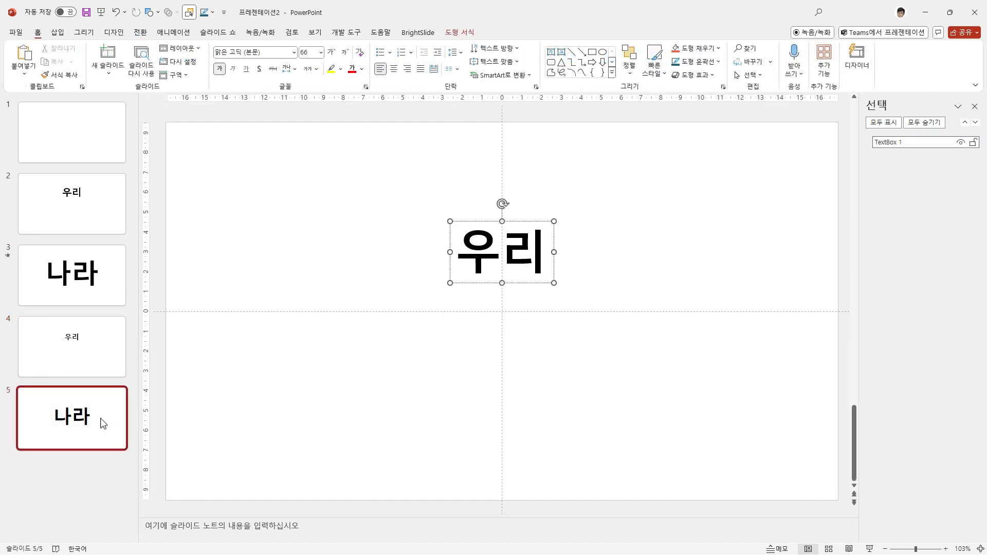
{"action": "left_click", "coordinate": [140, 33]}
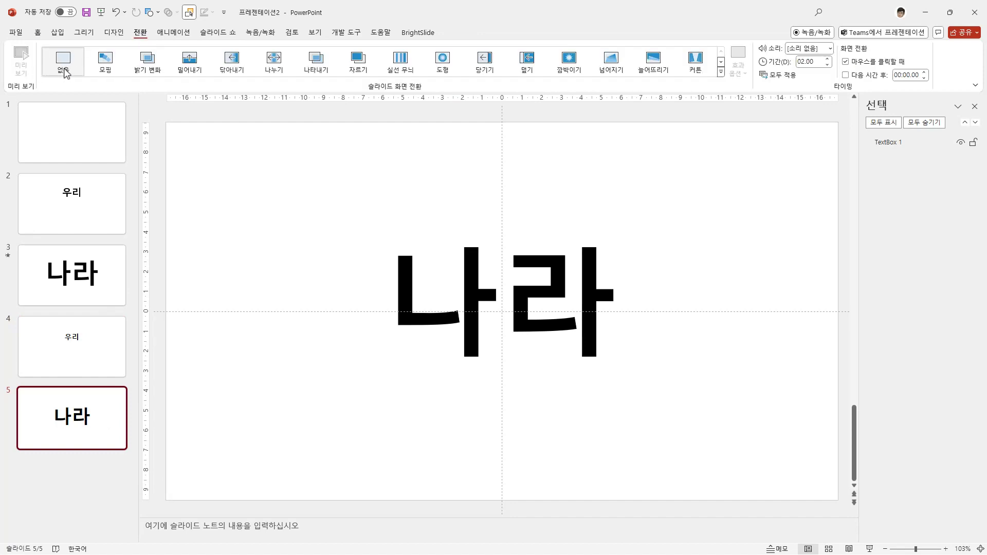
{"action": "left_click", "coordinate": [105, 61]}
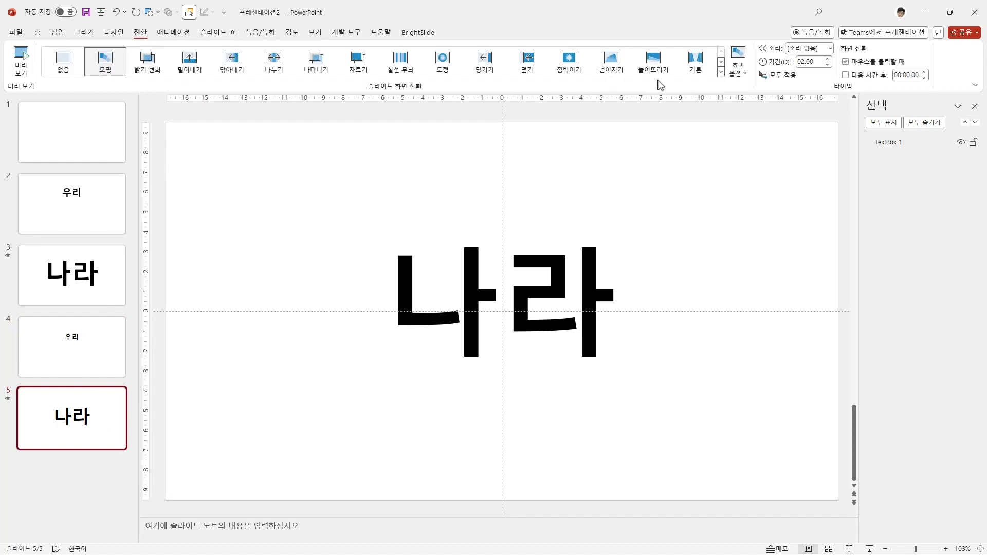
{"action": "left_click", "coordinate": [743, 73]}
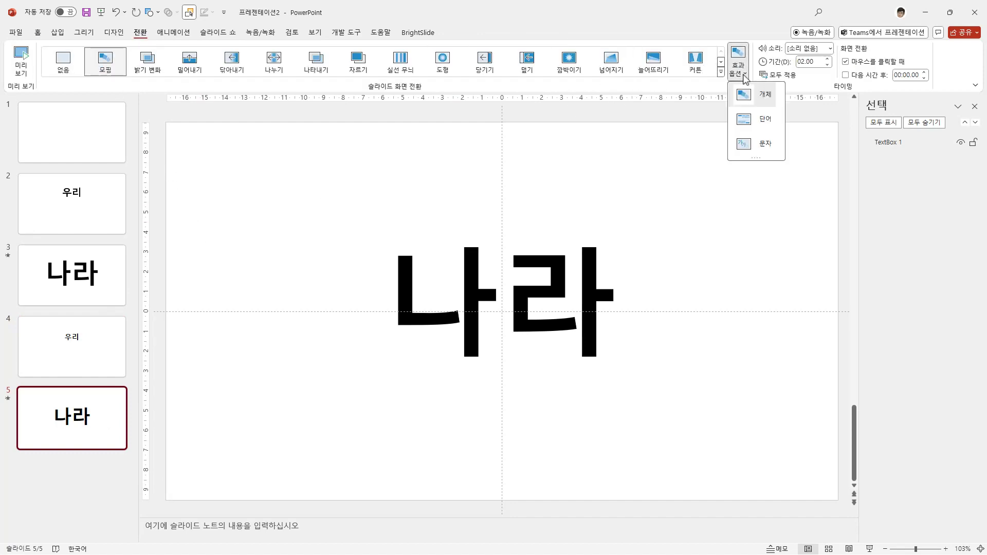
{"action": "left_click", "coordinate": [763, 150]}
- Preview 우리 morphing into 나라 several times, then return to slide 4
{"action": "left_click", "coordinate": [26, 69]}
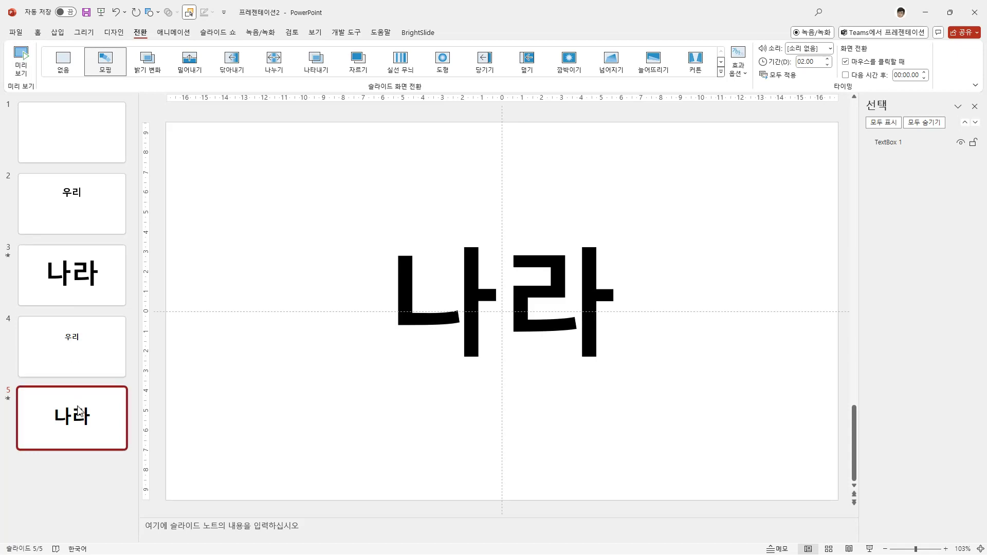
{"action": "left_click", "coordinate": [13, 74]}
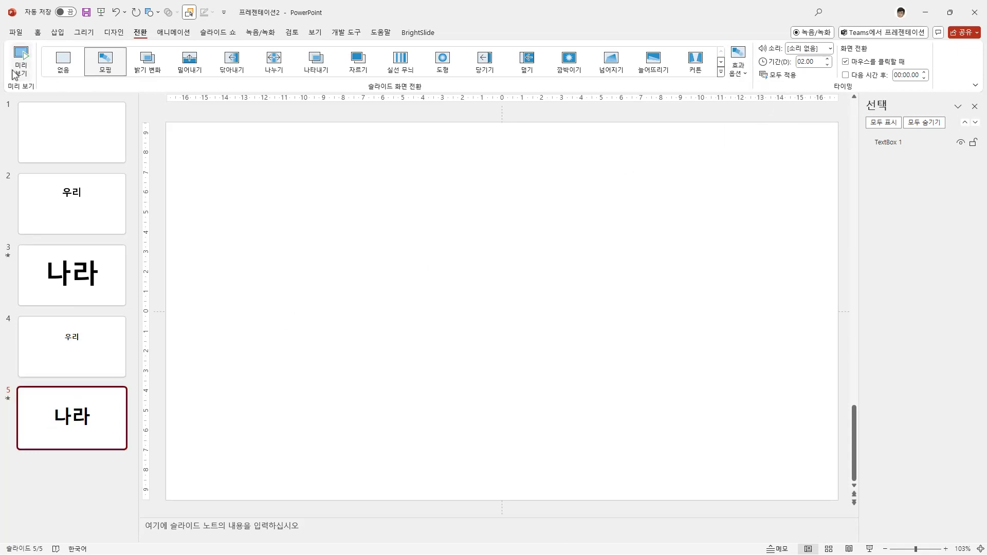
{"action": "left_click", "coordinate": [26, 66]}
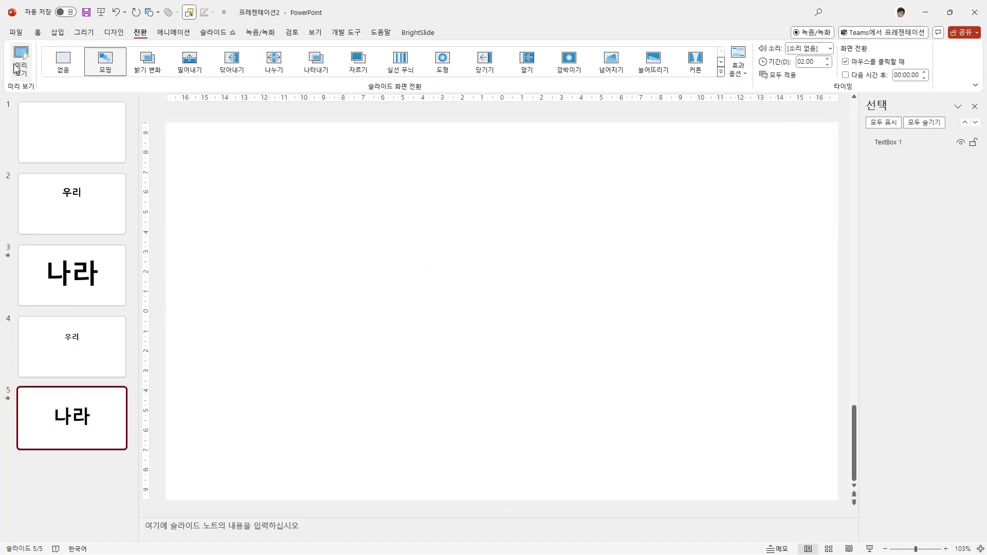
{"action": "left_click", "coordinate": [738, 67]}
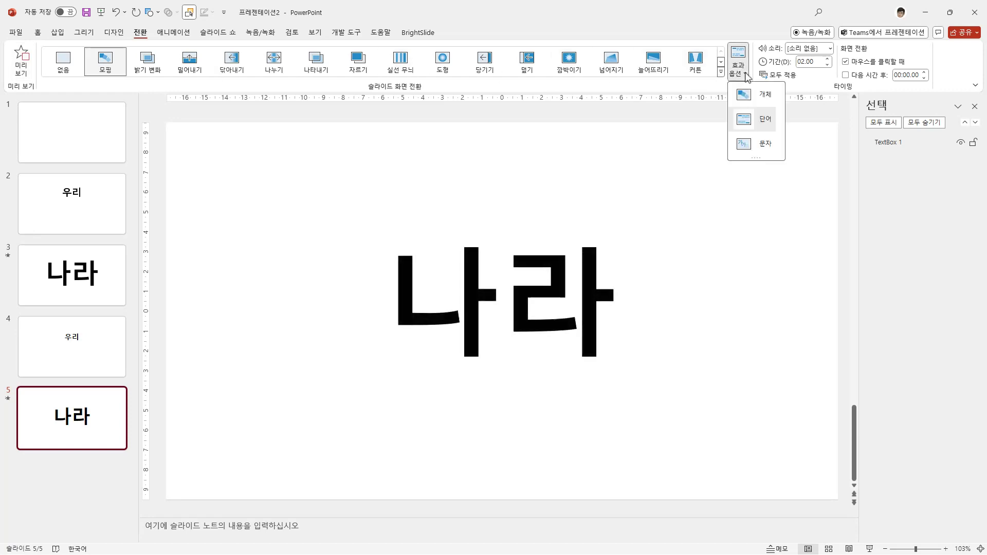
{"action": "left_click", "coordinate": [761, 141]}
{"action": "left_click", "coordinate": [28, 77]}
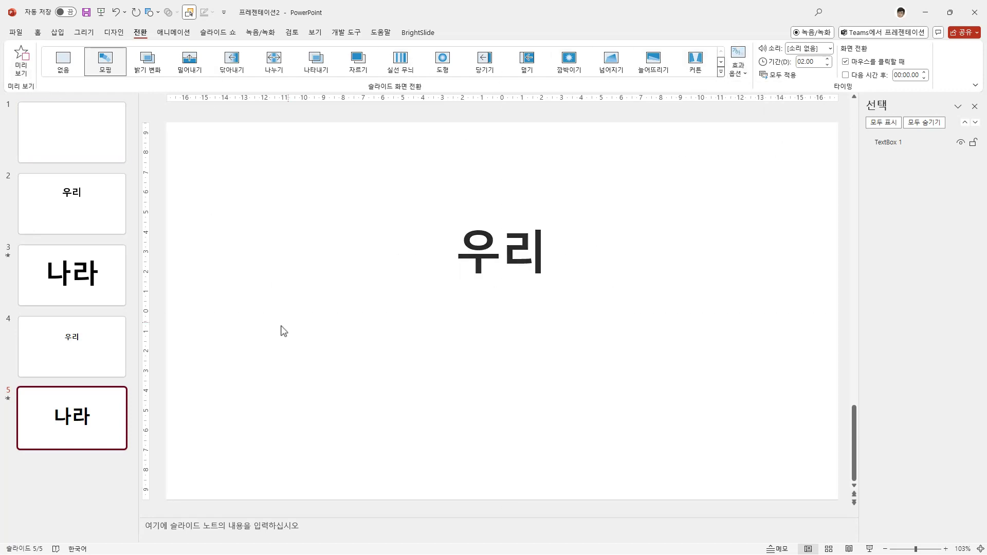
{"action": "left_click", "coordinate": [72, 348]}
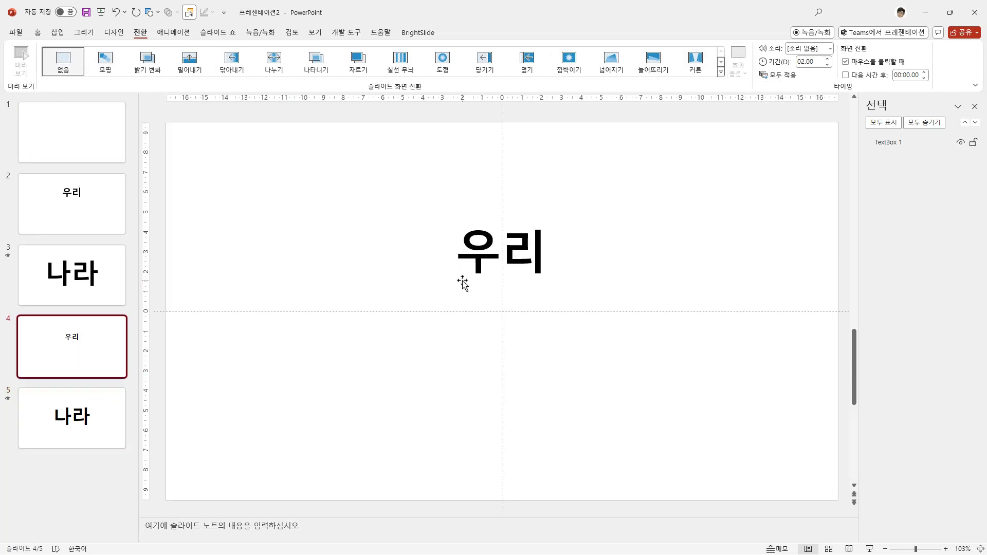
- Extend slide 4's text to 우리나라 and slide 5's text to 가나다라
{"action": "left_click", "coordinate": [501, 262]}
{"action": "left_click", "coordinate": [544, 262]}
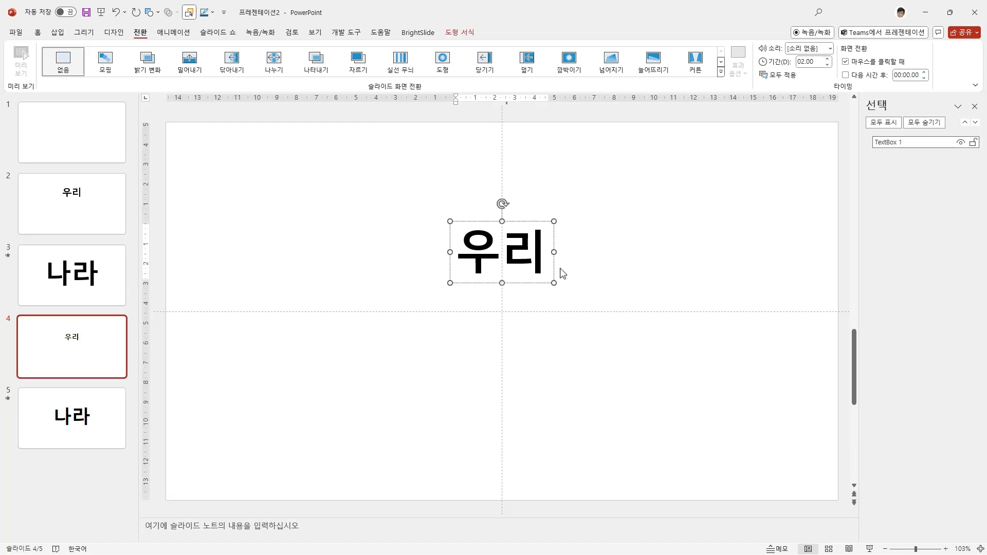
{"action": "type", "text": "나라"}
{"action": "left_click", "coordinate": [99, 422]}
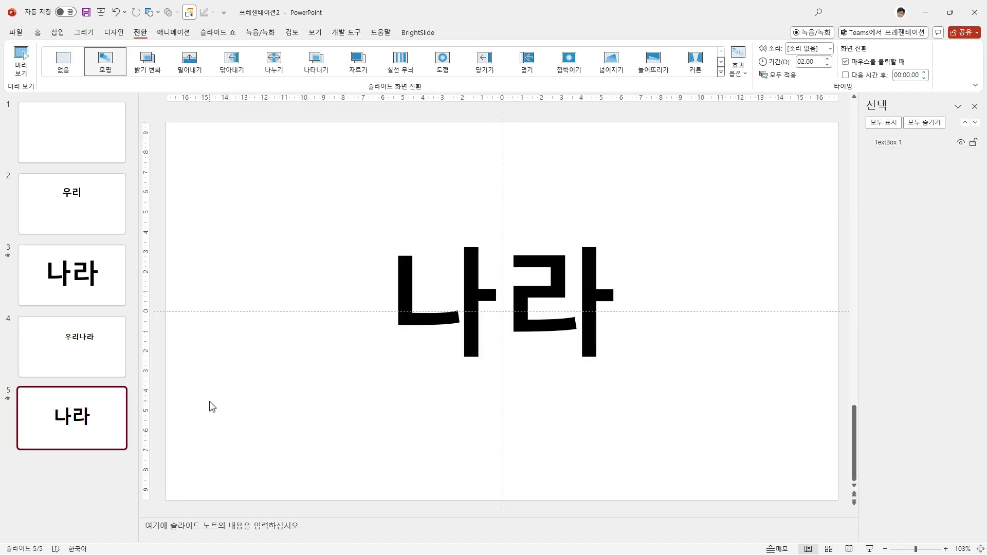
{"action": "left_click", "coordinate": [407, 340]}
{"action": "type", "text": "가나"}
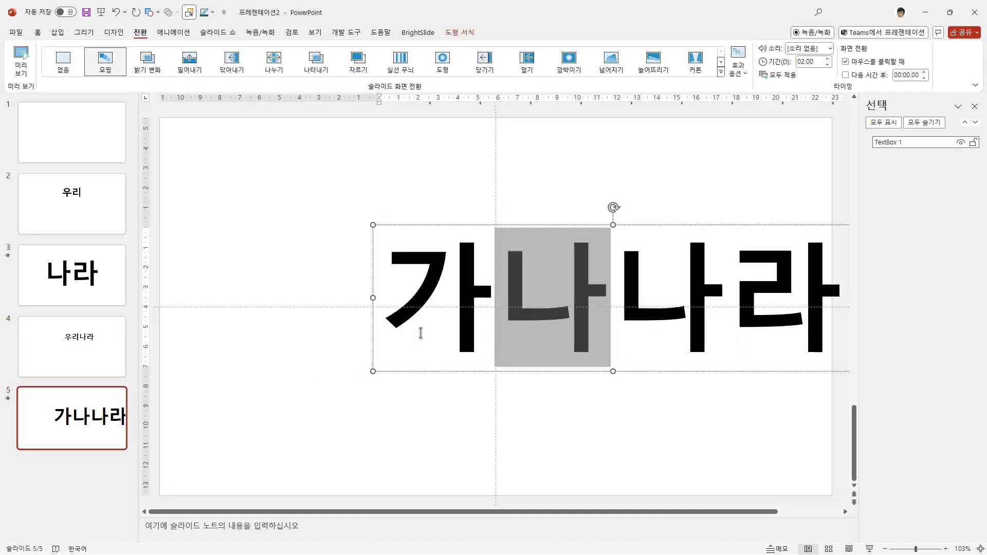
{"action": "type", "text": "다"}
{"action": "left_click", "coordinate": [70, 422]}
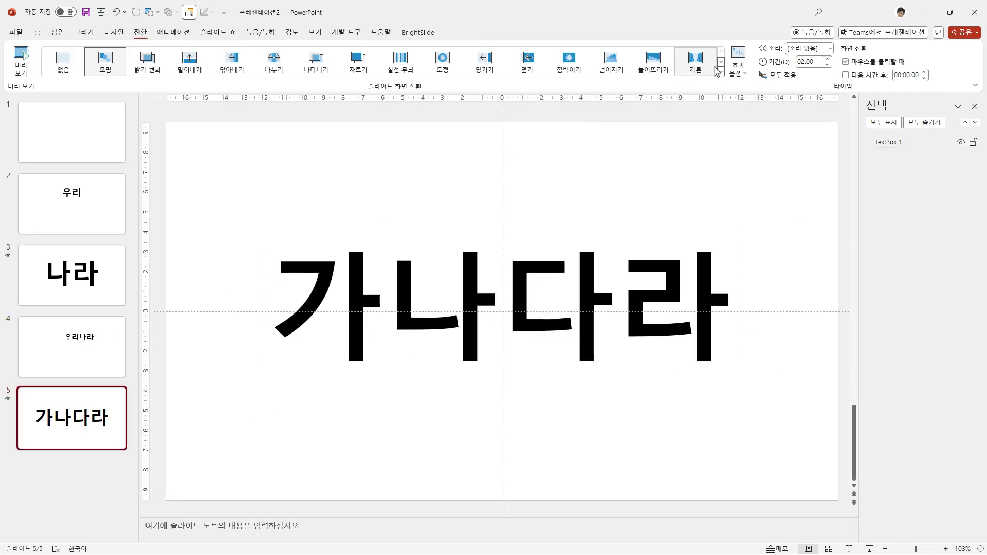
- Set the morph effect option and preview 우리나라 morphing into 가나다라
{"action": "left_click", "coordinate": [744, 78]}
{"action": "left_click", "coordinate": [756, 144]}
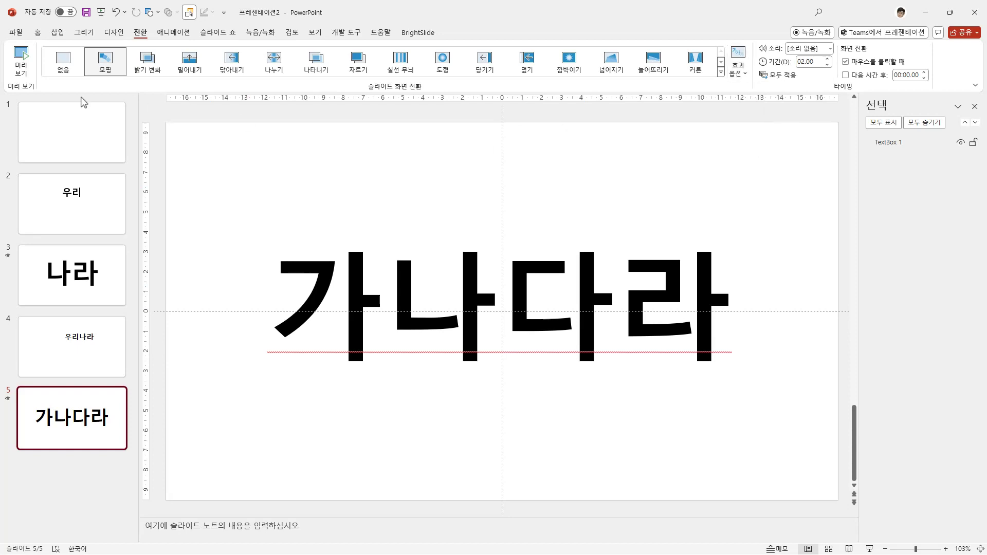
{"action": "left_click", "coordinate": [21, 67]}
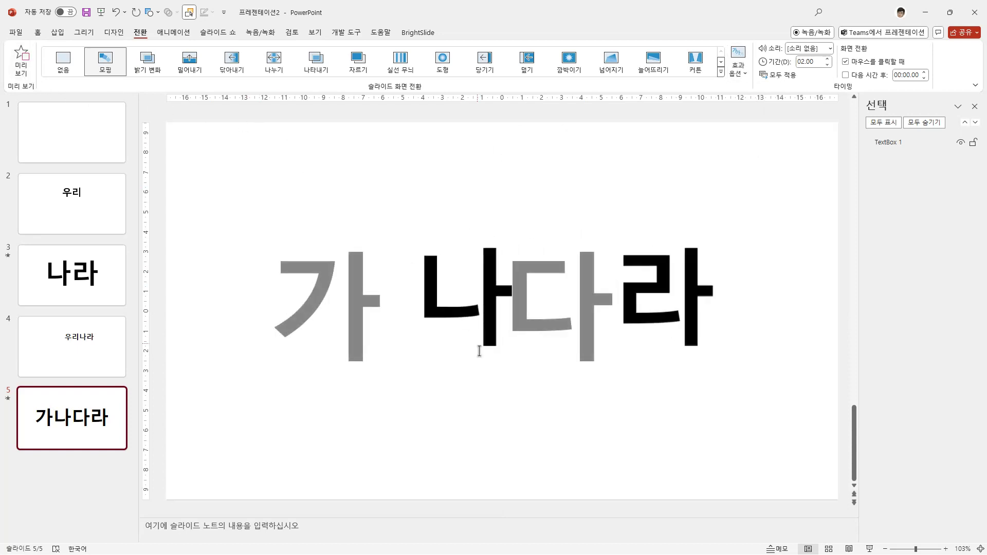
{"action": "left_click", "coordinate": [110, 352]}
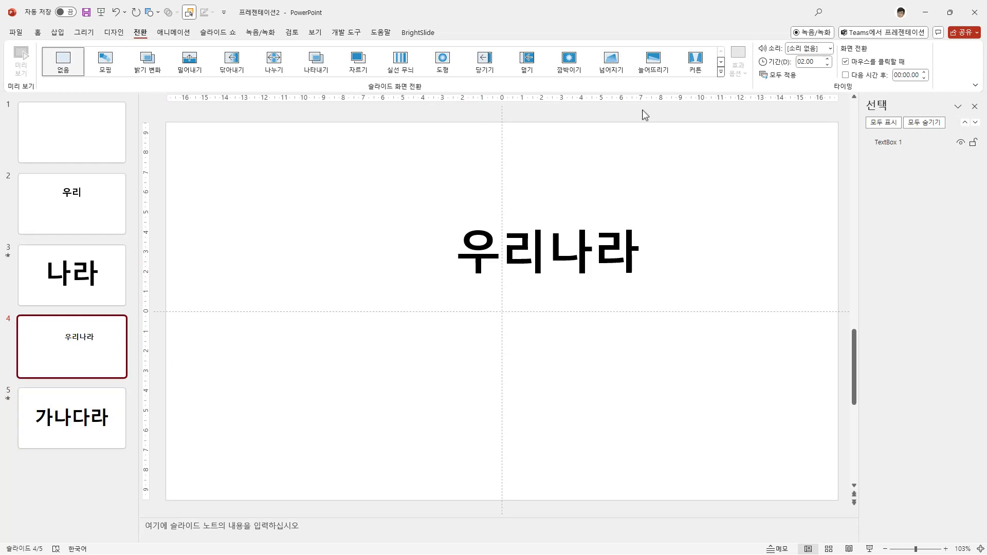
{"action": "left_click", "coordinate": [105, 411]}
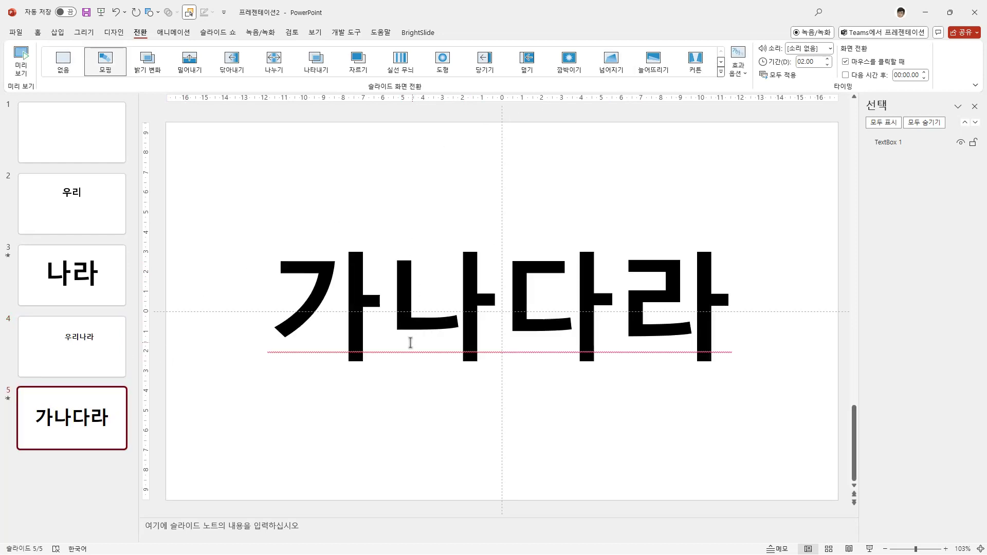
- Switch slide 5's morph to a different effect option and preview it
{"action": "left_click", "coordinate": [738, 67]}
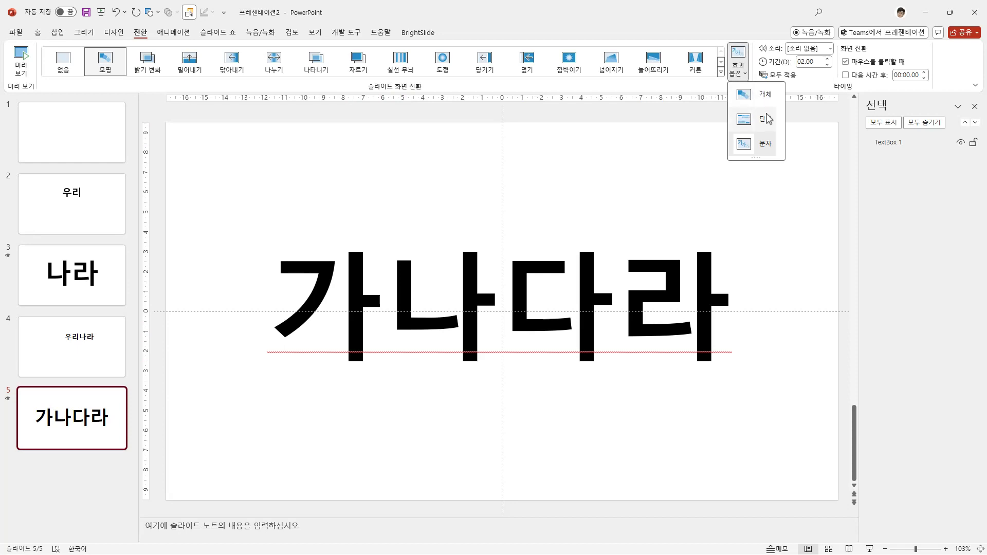
{"action": "left_click", "coordinate": [769, 122]}
{"action": "left_click", "coordinate": [20, 62]}
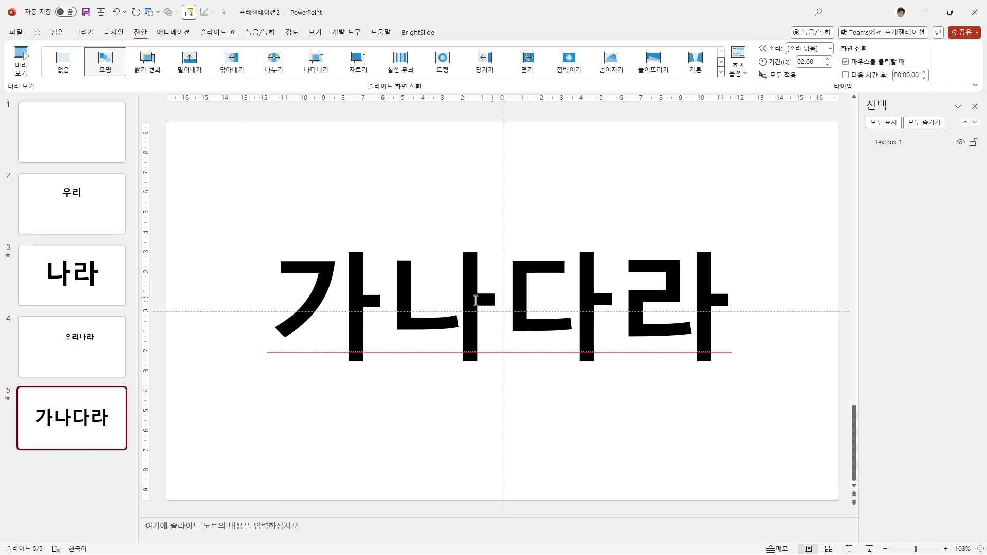
- Try a Morph transition on slide 4, then move between slides 4 and 5
{"action": "left_click", "coordinate": [102, 352]}
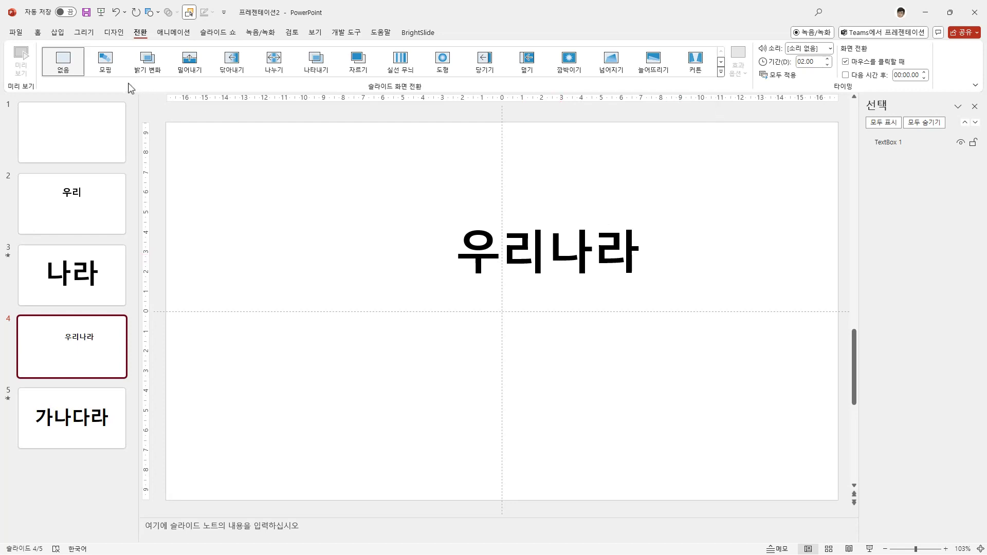
{"action": "left_click", "coordinate": [106, 60]}
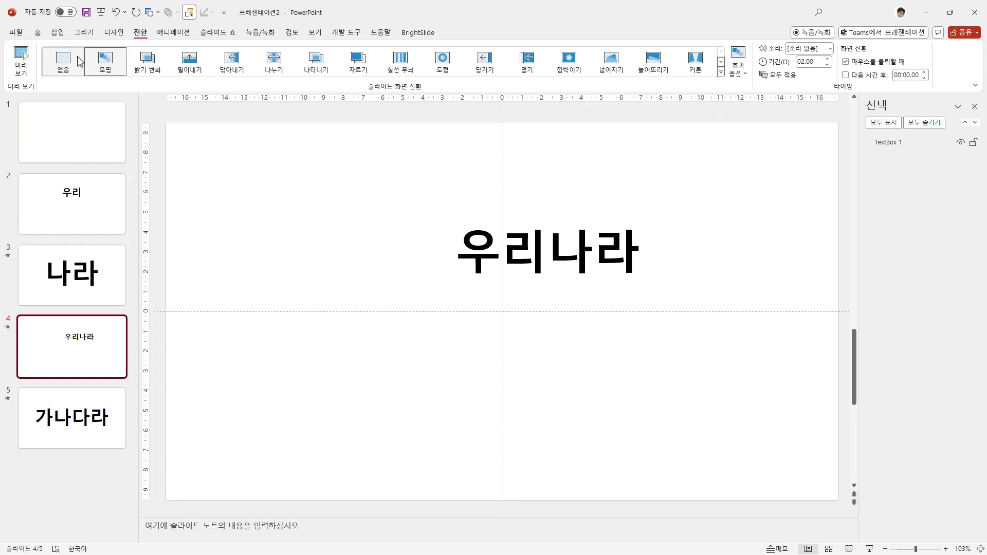
{"action": "left_click", "coordinate": [77, 414]}
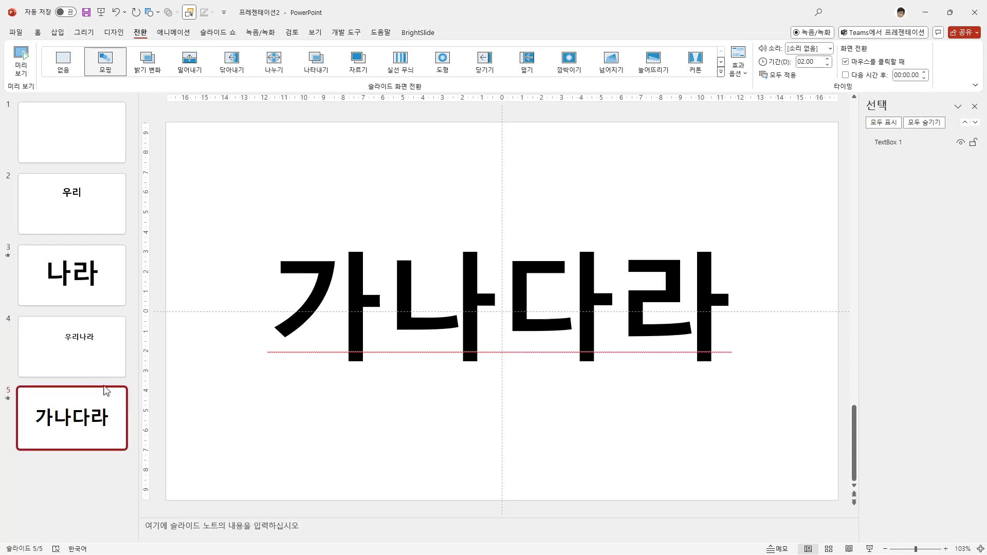
{"action": "left_click", "coordinate": [77, 352]}
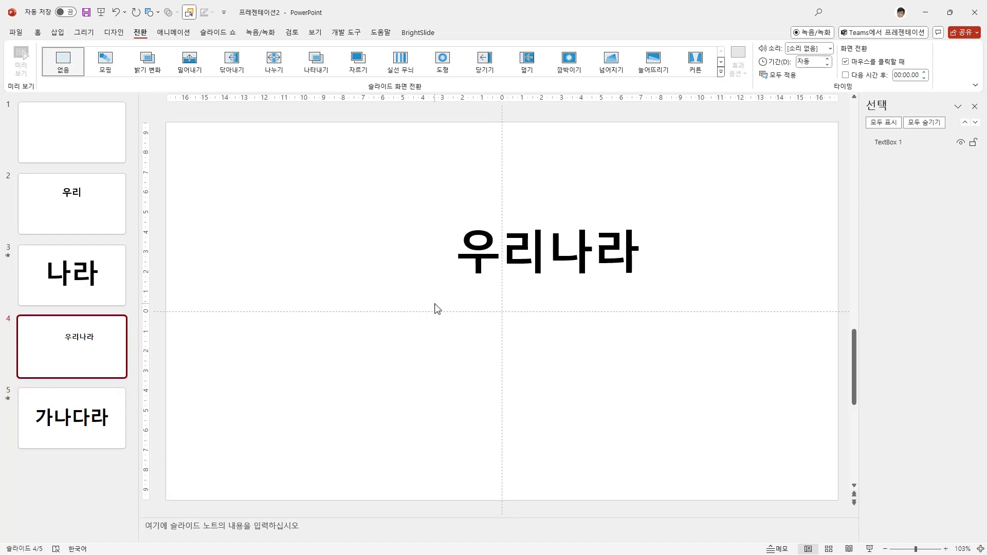
- Preview slide 3's morph from 우리 into 나라 with the renamed letter pieces
{"action": "left_click", "coordinate": [86, 210]}
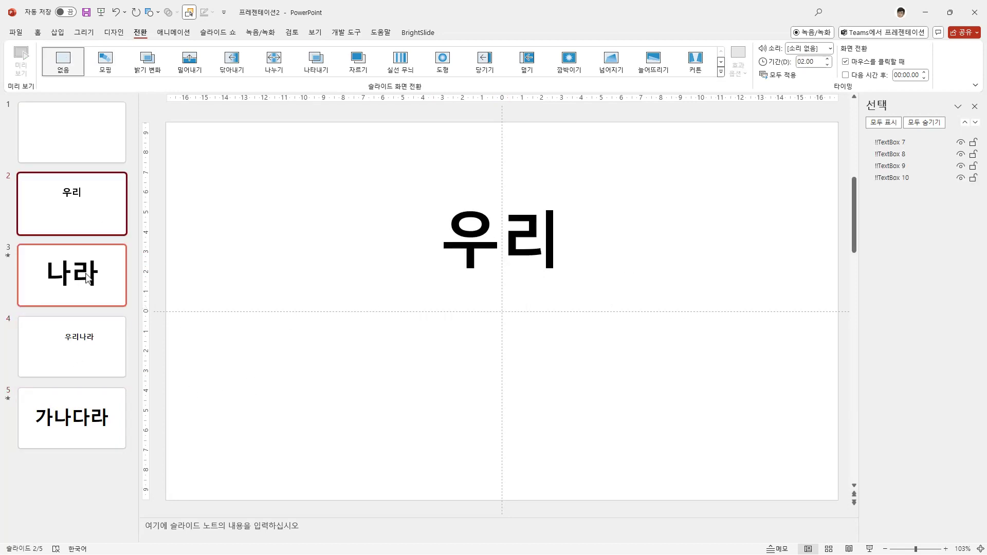
{"action": "left_click", "coordinate": [72, 275]}
{"action": "left_click", "coordinate": [20, 59]}
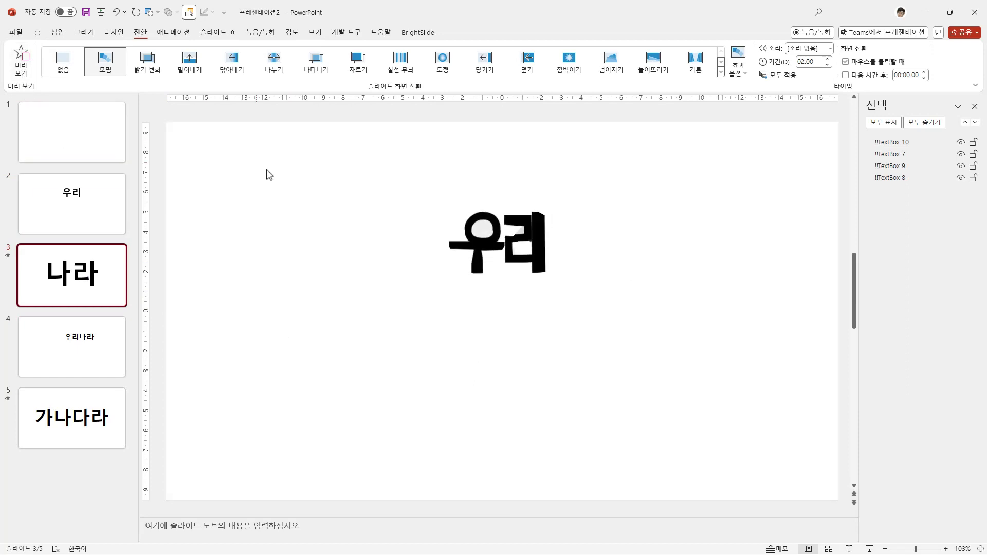